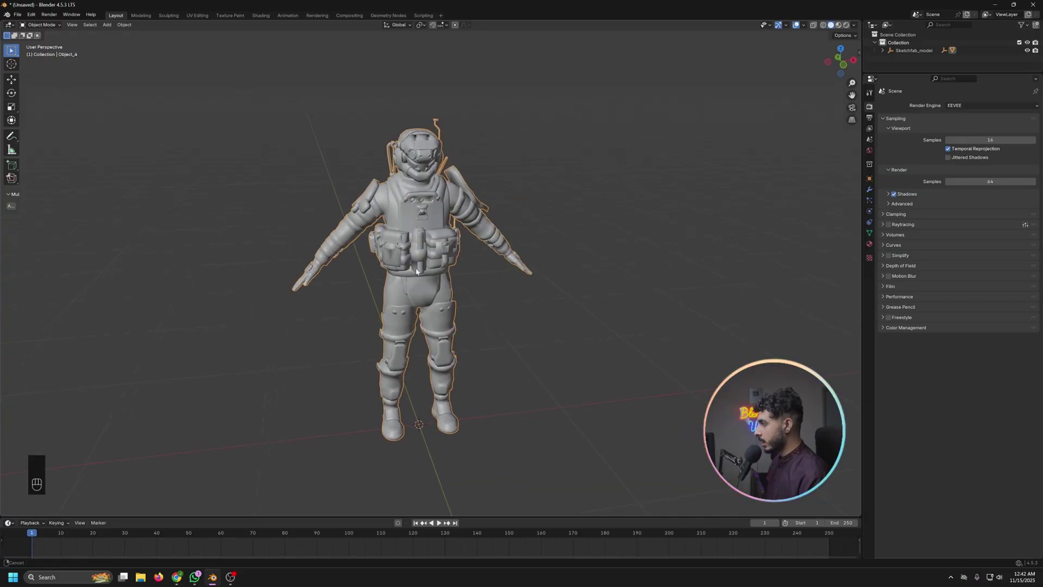
Examine the list of materials assigned to the soldier model and select the model.
middle_drag(417, 271, 401, 269)
scroll(348, 264, up, 3)
click(327, 258)
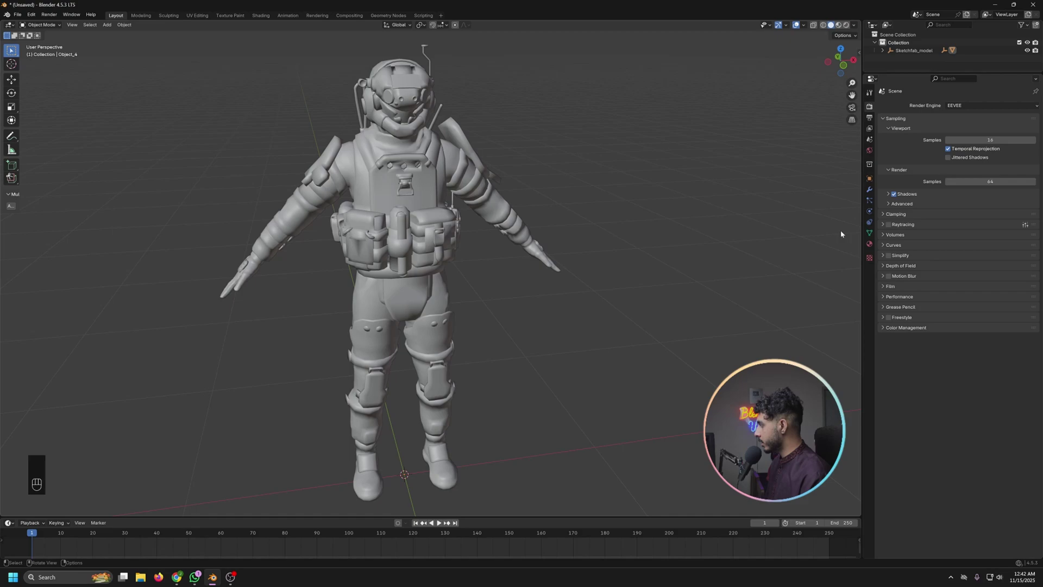
click(869, 244)
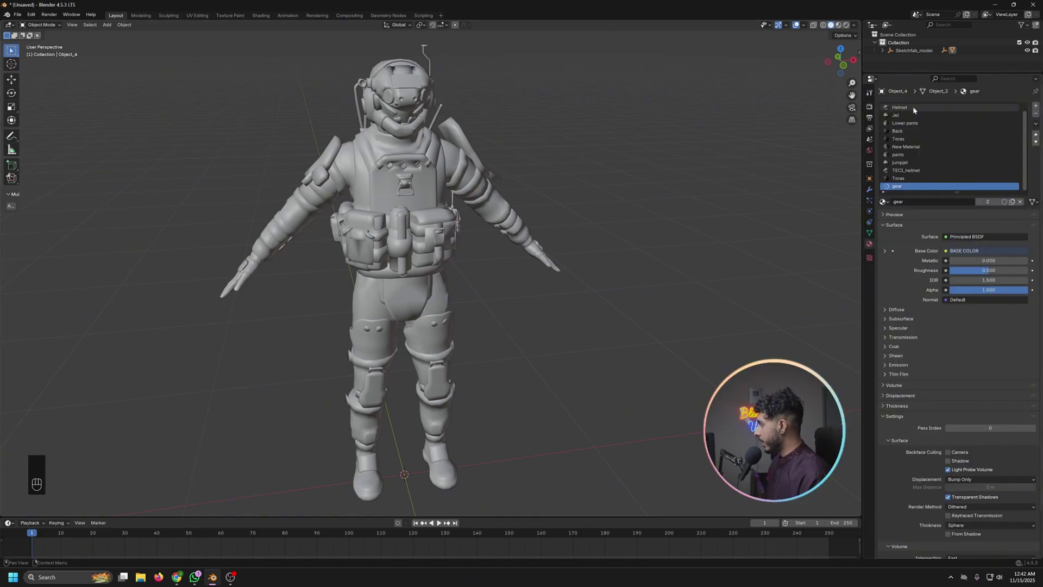
scroll(914, 111, up, 1)
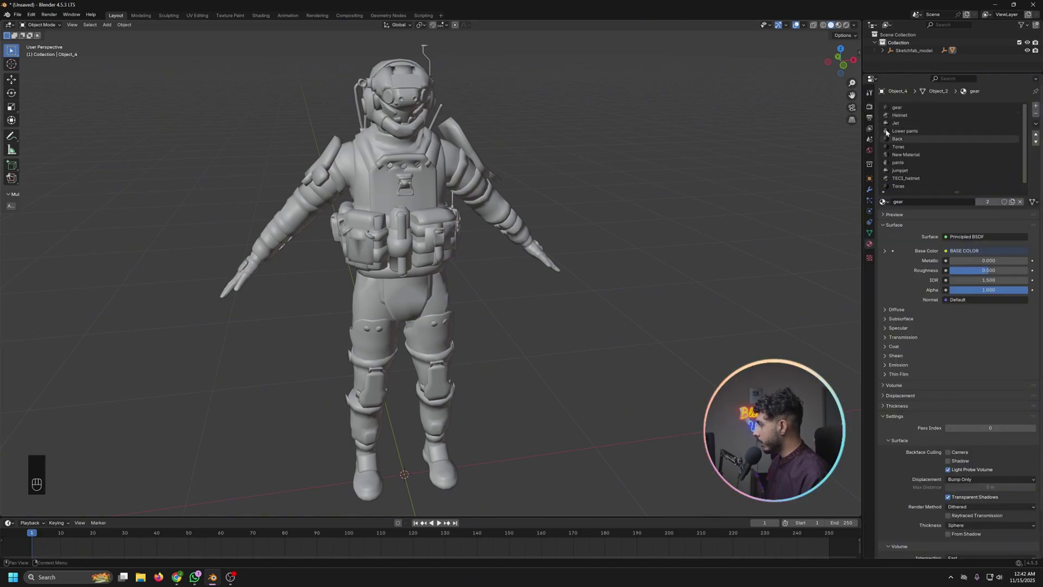
click(374, 191)
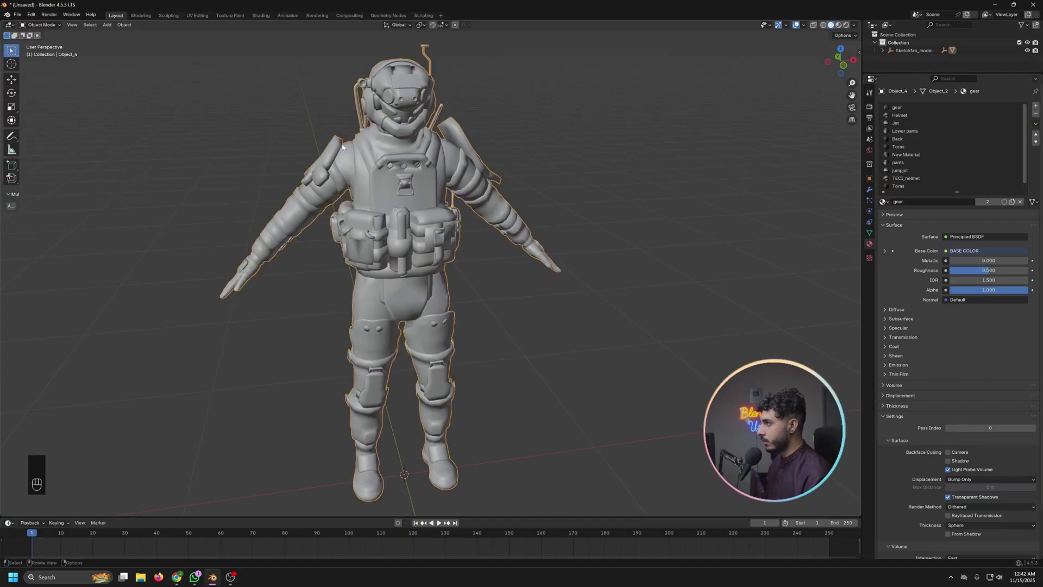
Inspect the soldier's complete UV layout in the UV Editing workspace with all geometry selected, and return to Object Mode.
click(197, 15)
key(a)
scroll(209, 293, up, 2)
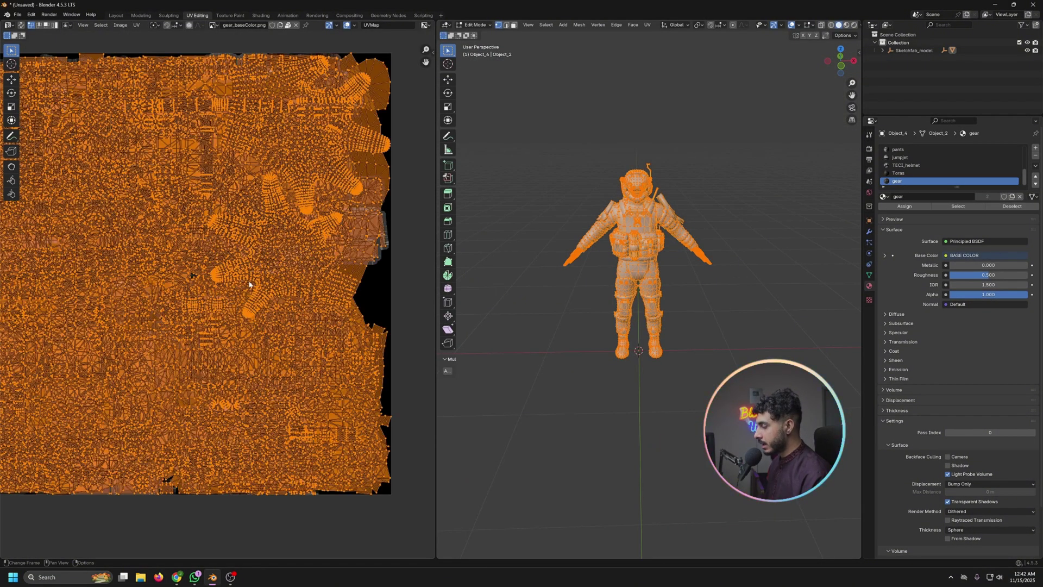
scroll(250, 283, down, 3)
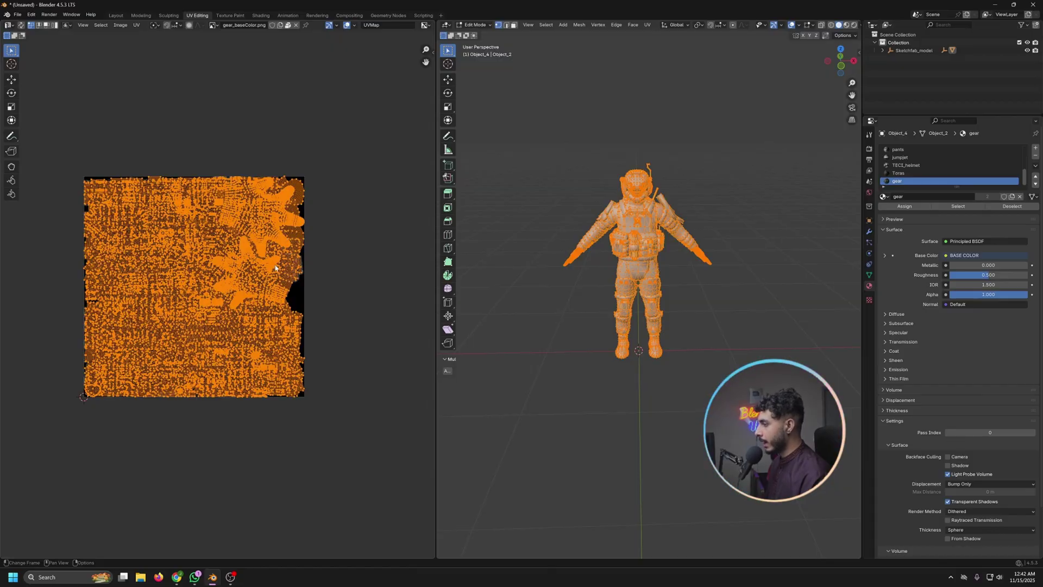
click(475, 25)
click(475, 35)
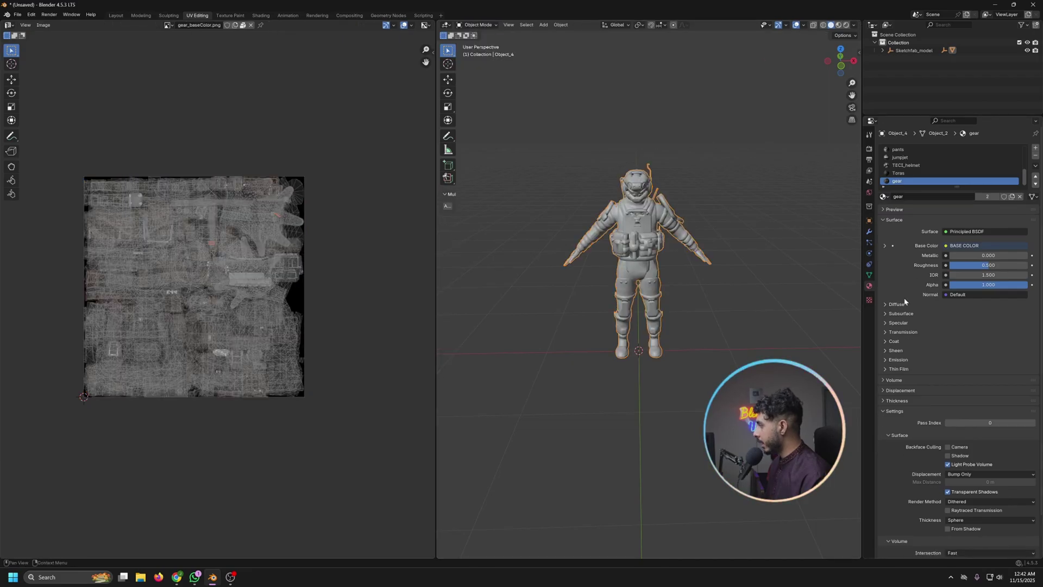
Add a second UV map to the soldier mesh and name it "New UV".
click(869, 274)
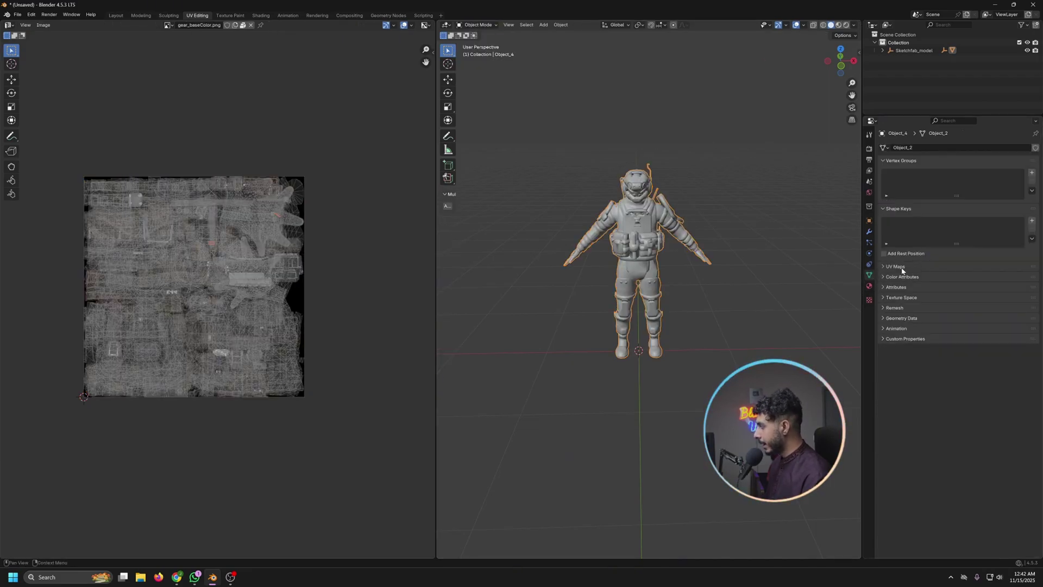
click(902, 267)
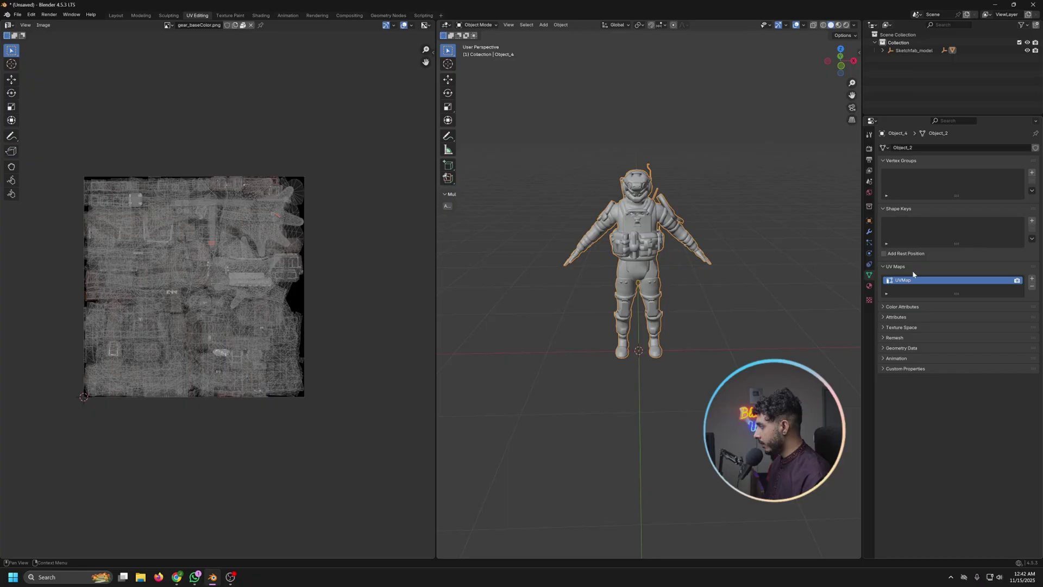
click(1032, 279)
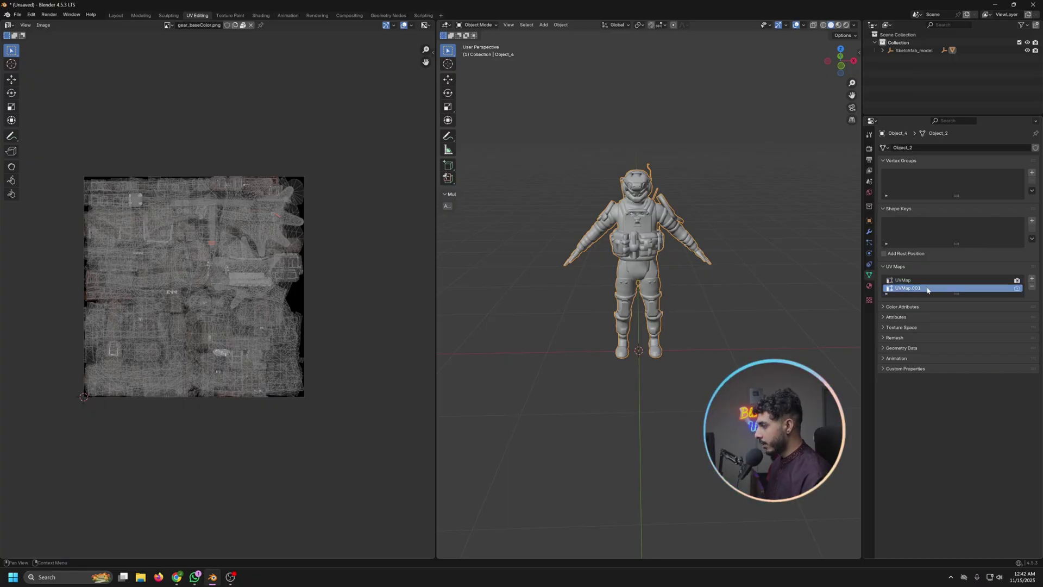
double_click(927, 289)
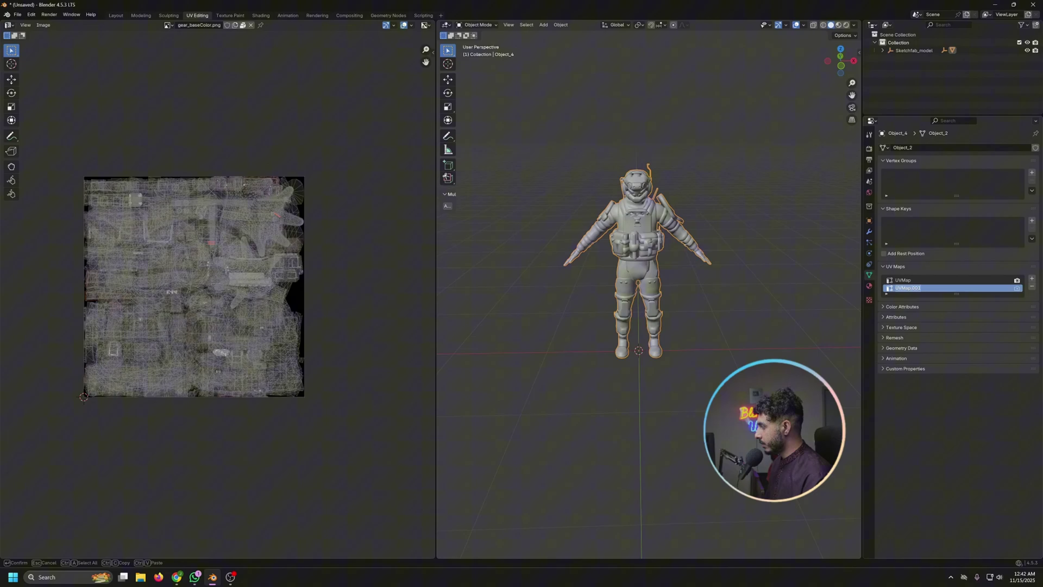
text(New)
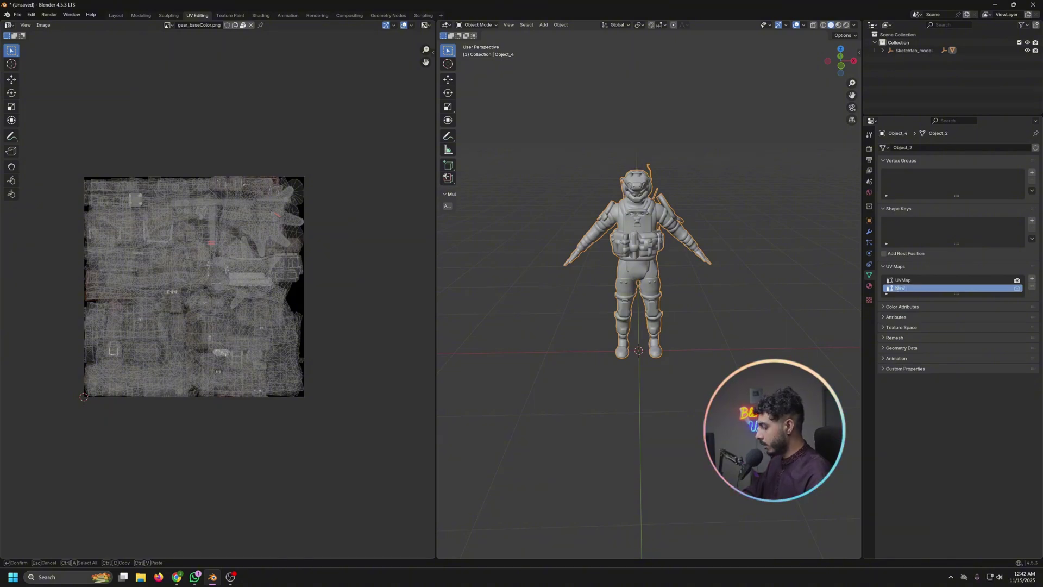
text( UV)
key(Return)
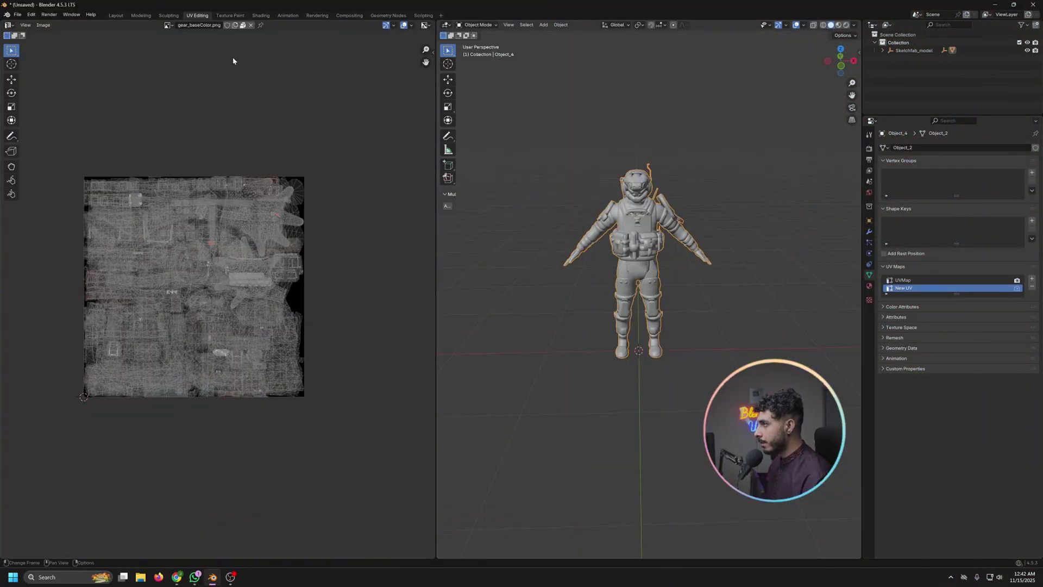
Pack all islands of the New UV map using Exact Shape (Concave), with scaling, rotation and a 0.001 margin.
key(Tab)
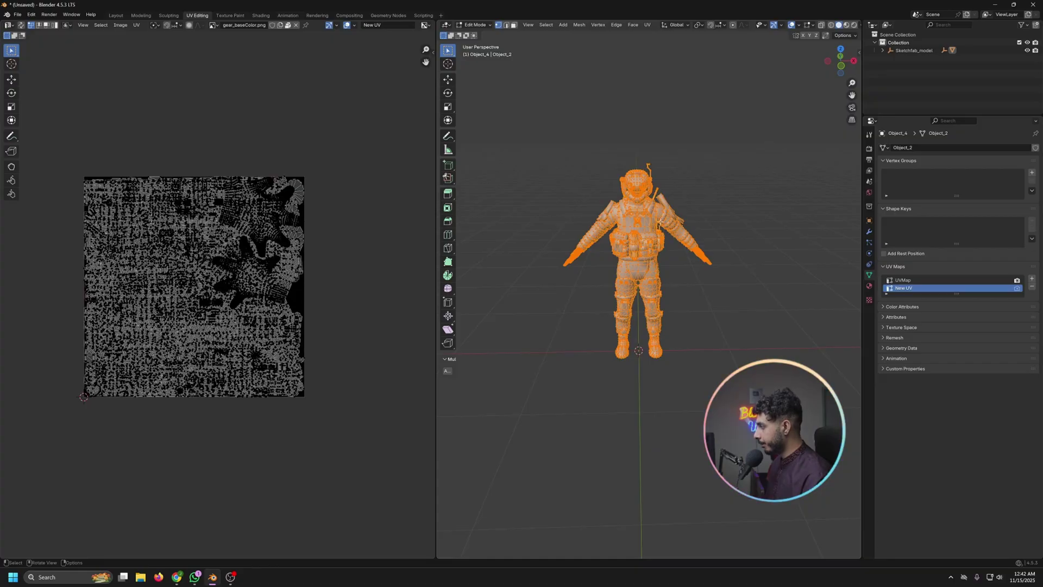
key(a)
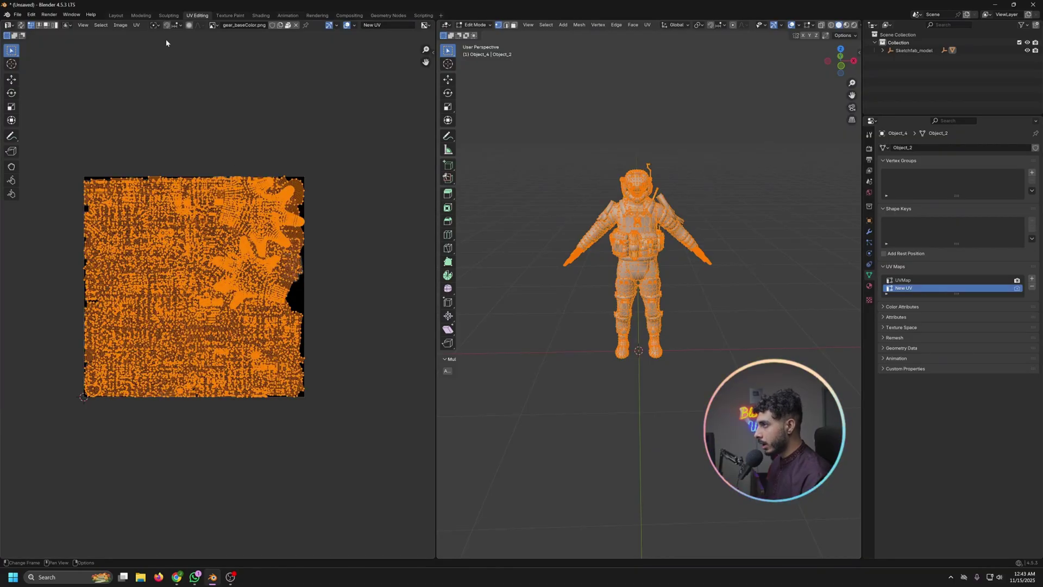
click(137, 25)
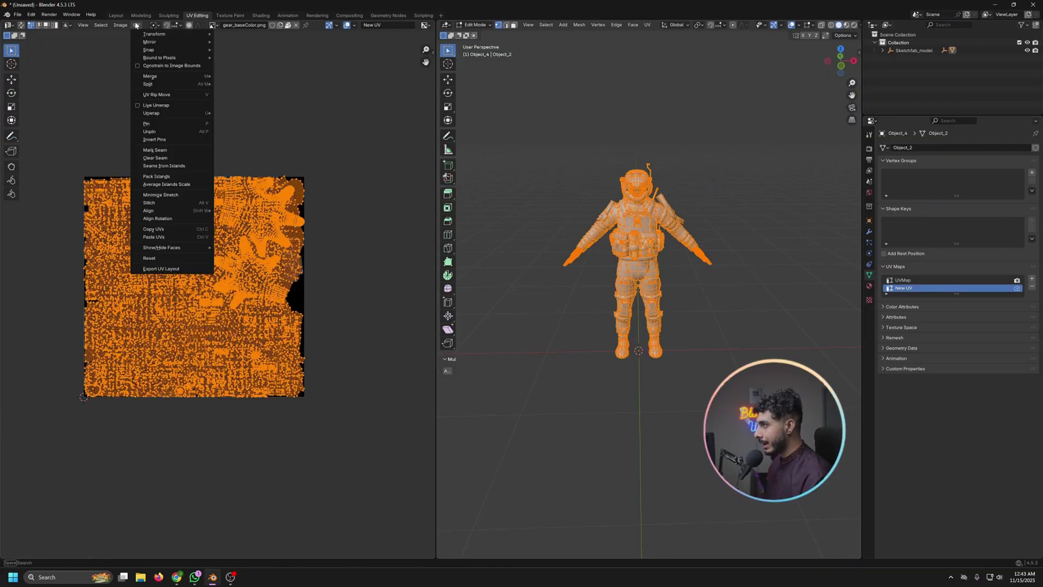
click(163, 177)
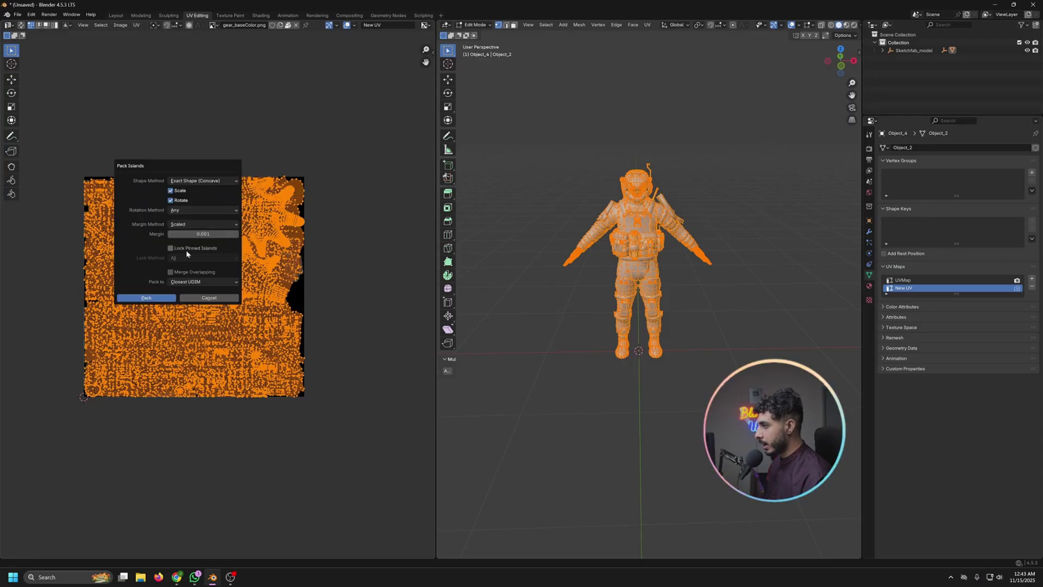
click(148, 299)
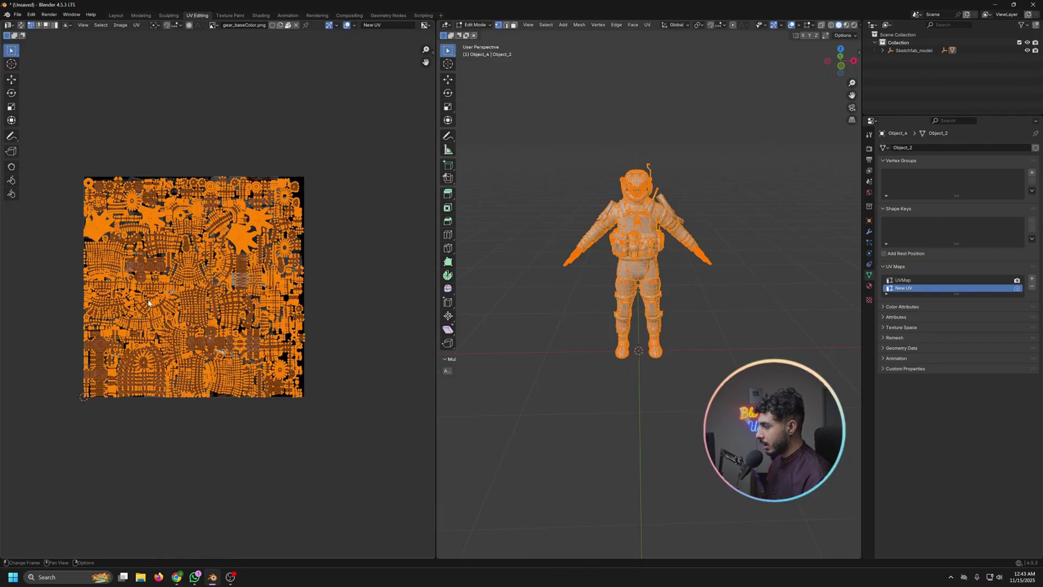
Examine the packed UV islands up close across the layout to check how they are separated.
scroll(240, 271, up, 6)
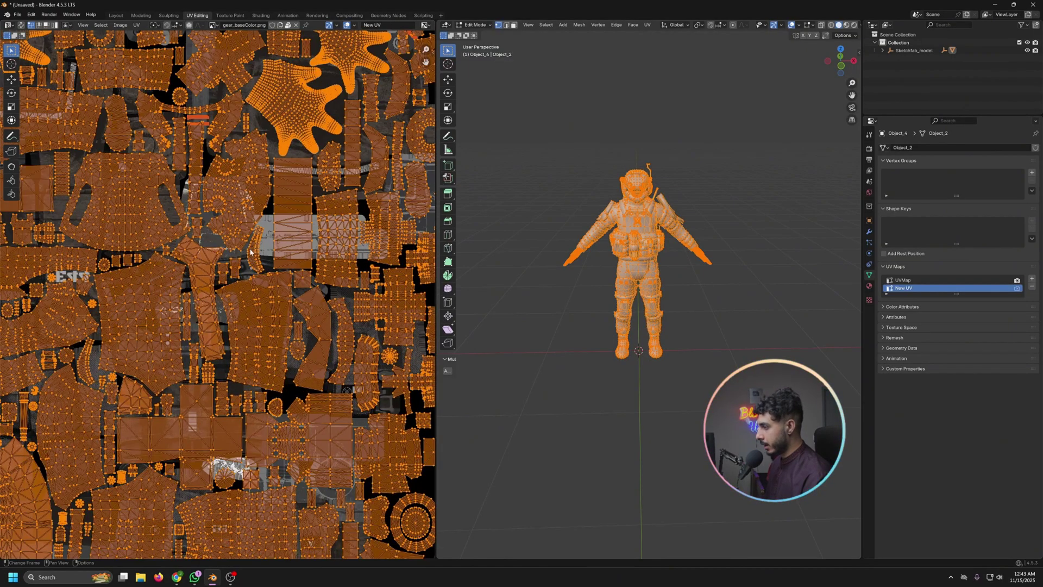
middle_drag(233, 314, 239, 261)
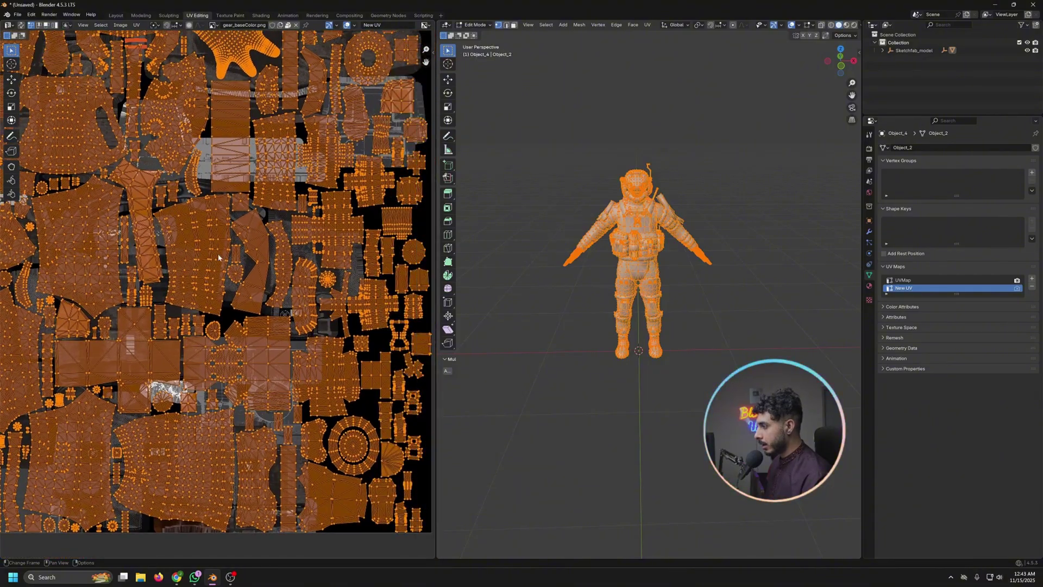
scroll(219, 346, down, 6)
middle_drag(231, 179, 231, 256)
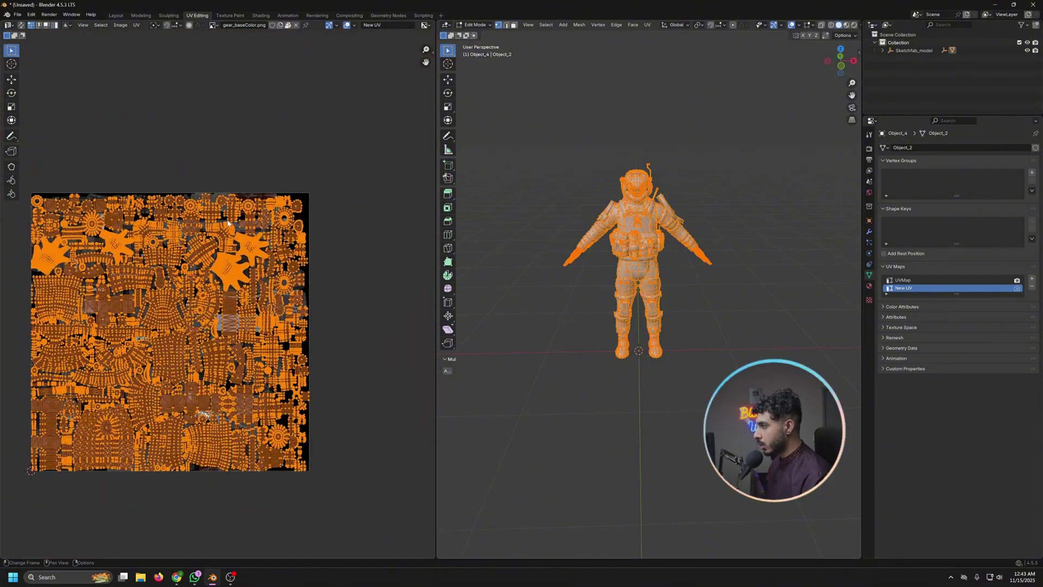
scroll(231, 256, up, 5)
scroll(231, 254, up, 4)
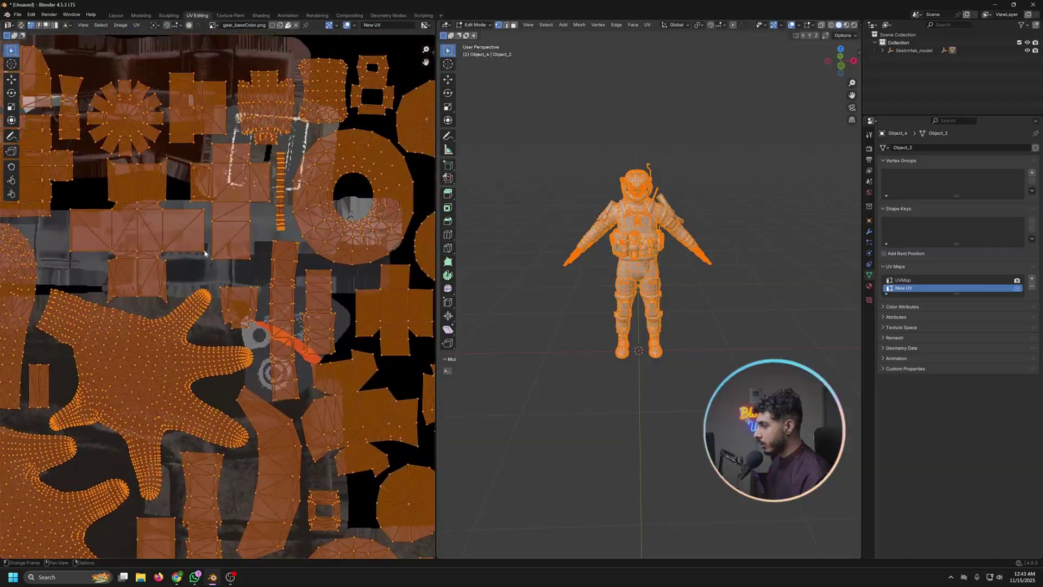
scroll(274, 251, down, 7)
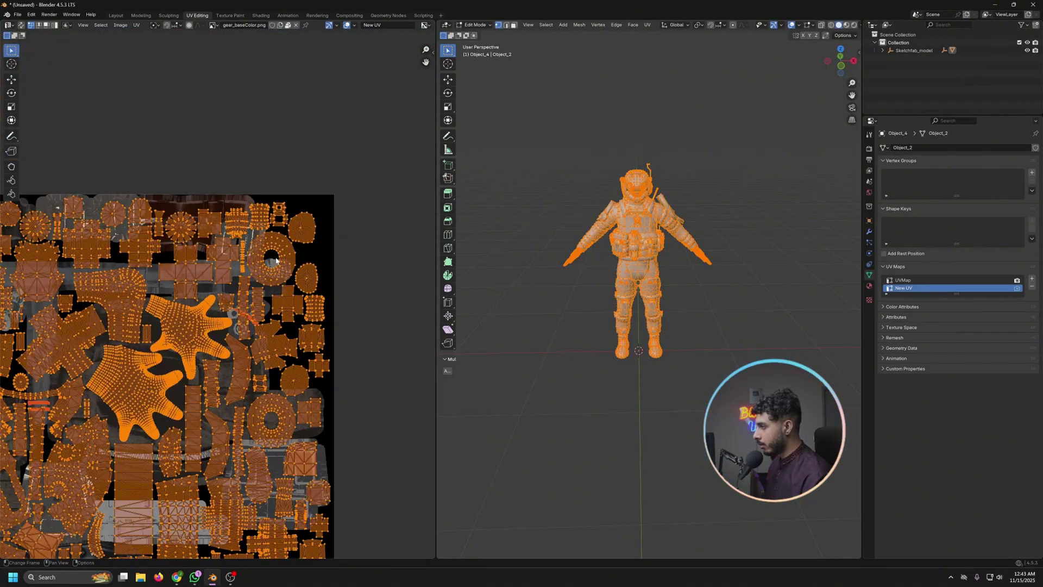
Switch to the Shading workspace and show the nodes of the first gear material slot.
click(261, 15)
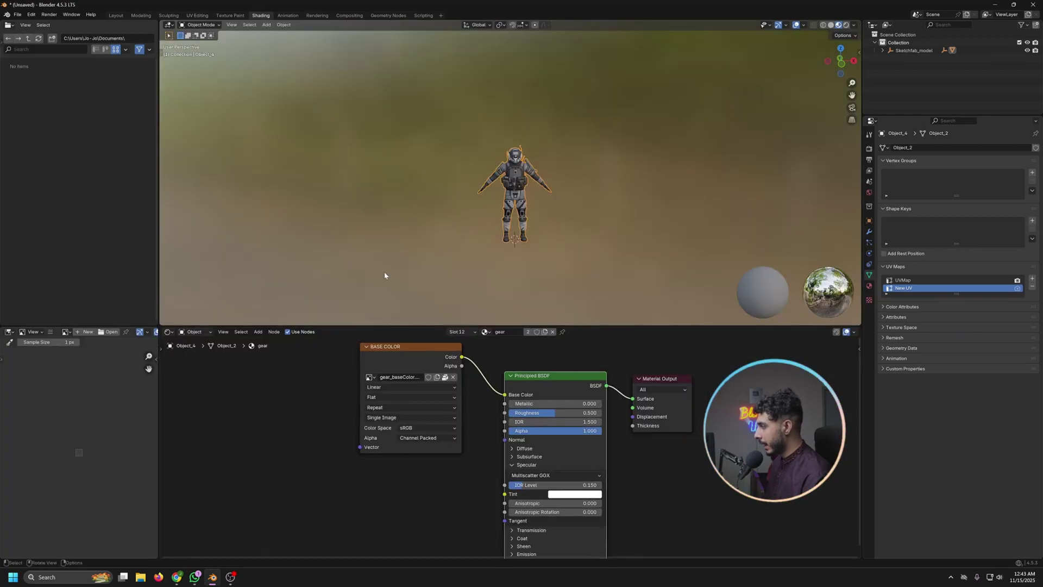
click(869, 286)
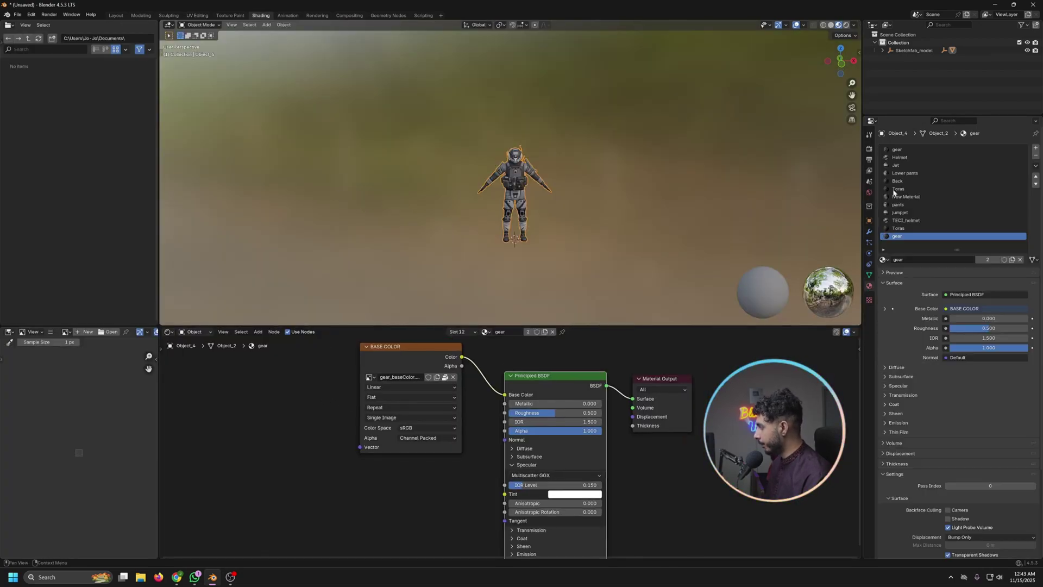
click(906, 149)
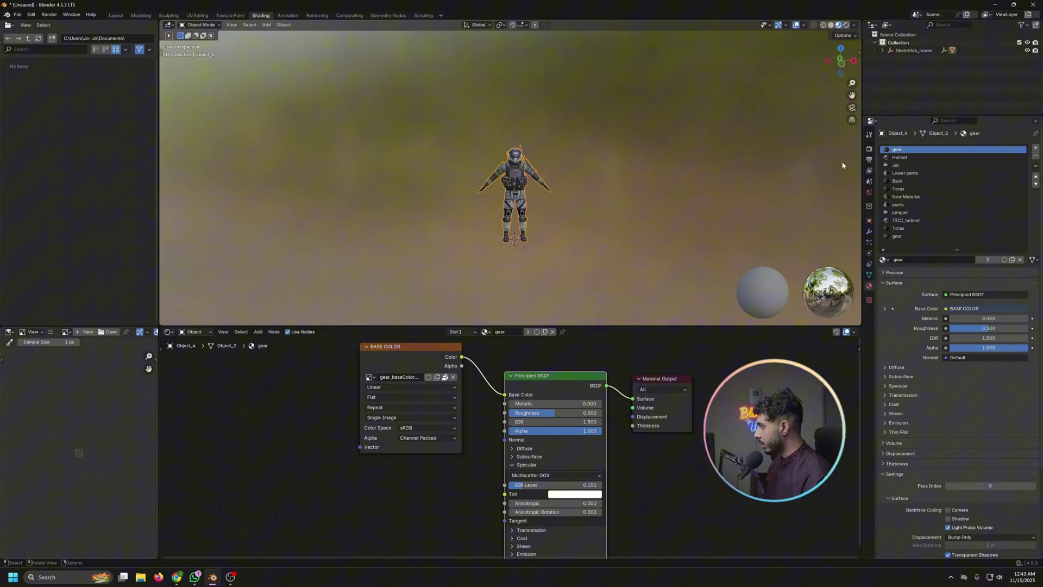
Add an unconnected Image Texture node to the gear material, beside the BASE COLOR node.
scroll(342, 402, down, 3)
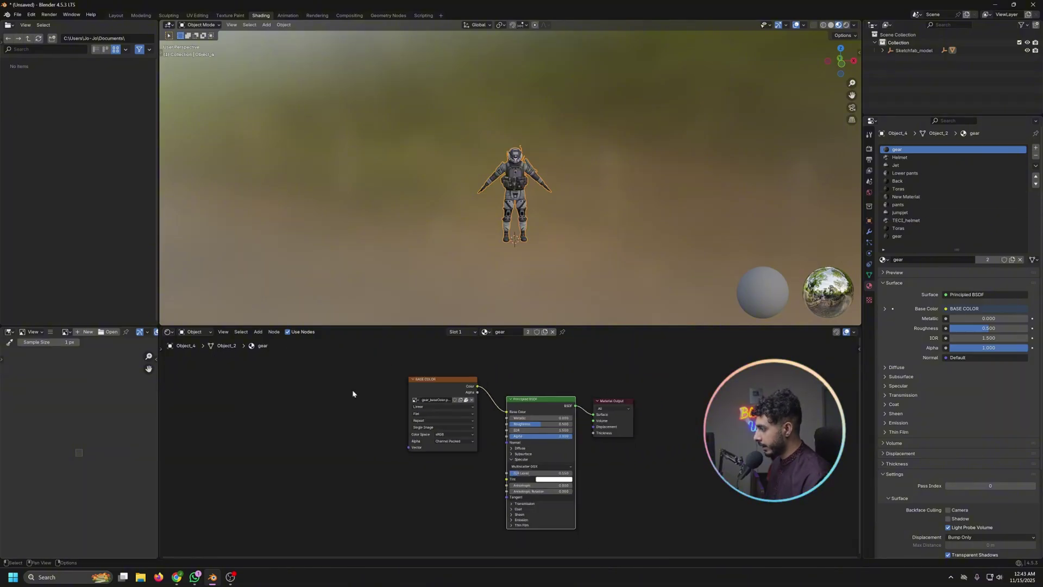
middle_drag(354, 391, 436, 396)
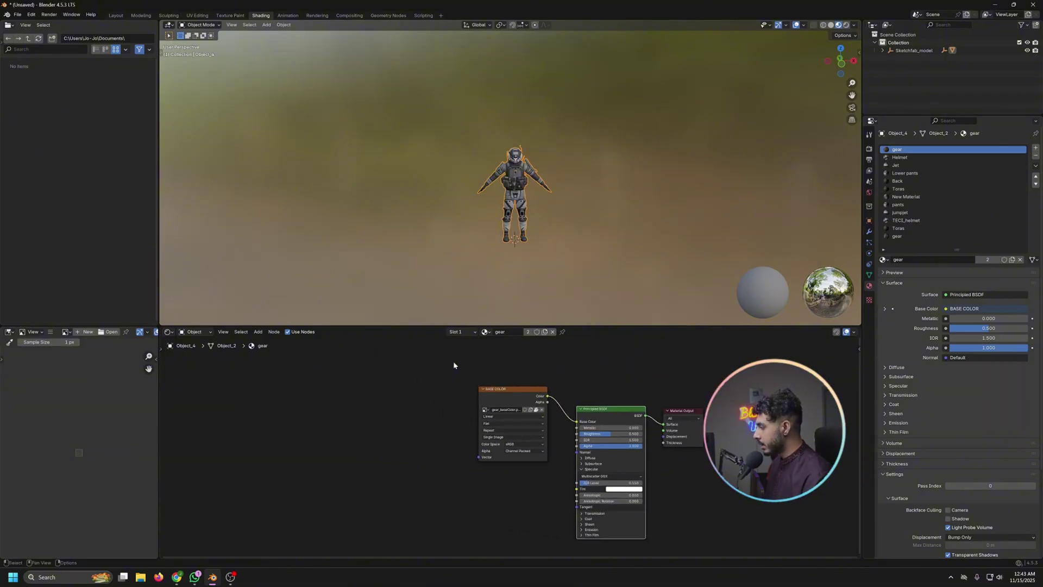
key(shift+a)
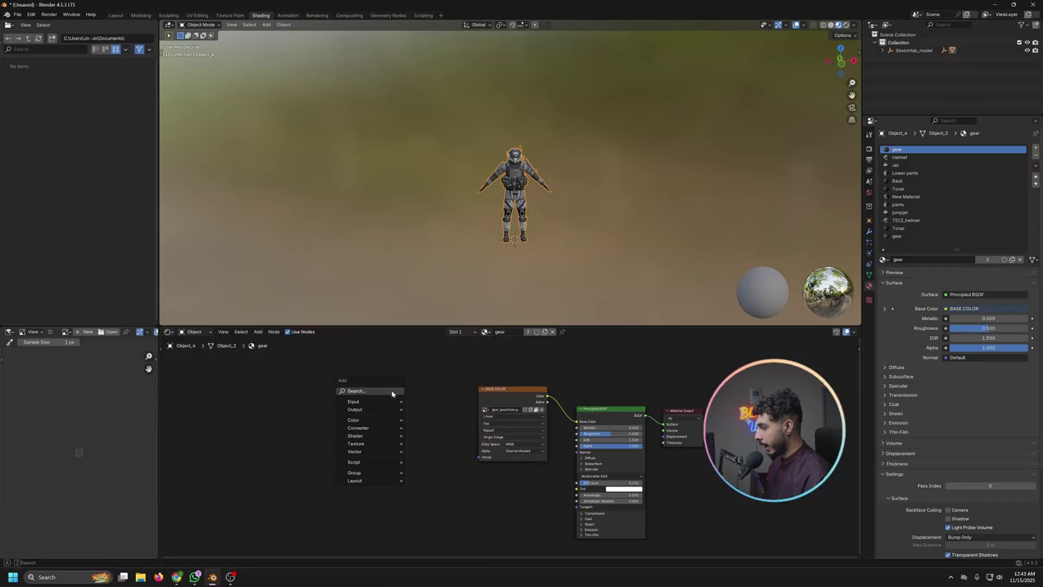
text(image)
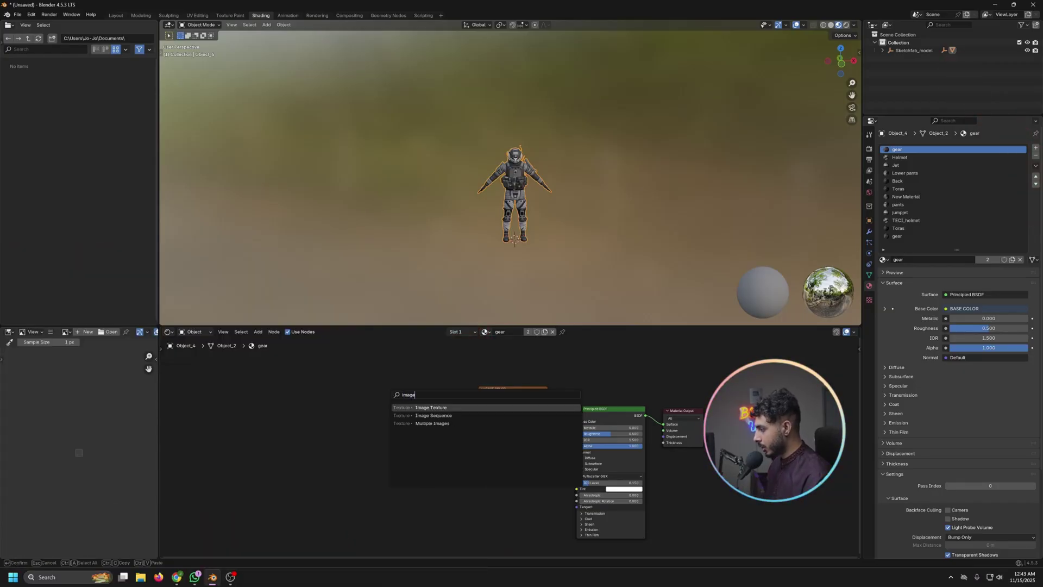
key(Return)
click(391, 404)
scroll(355, 388, up, 3)
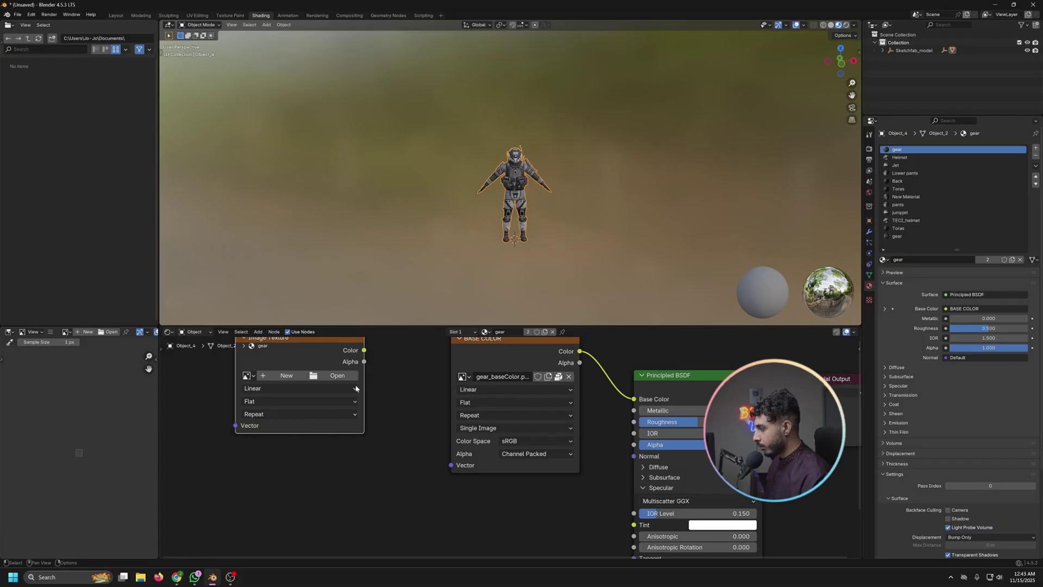
scroll(356, 387, up, 4)
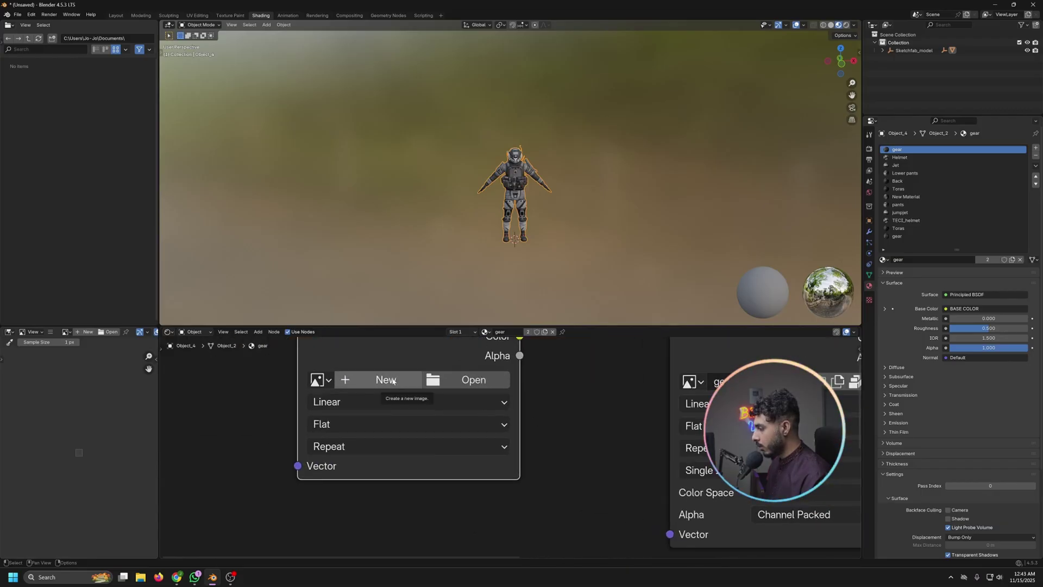
click(393, 381)
key(Escape)
key(Escape)
scroll(417, 402, down, 3)
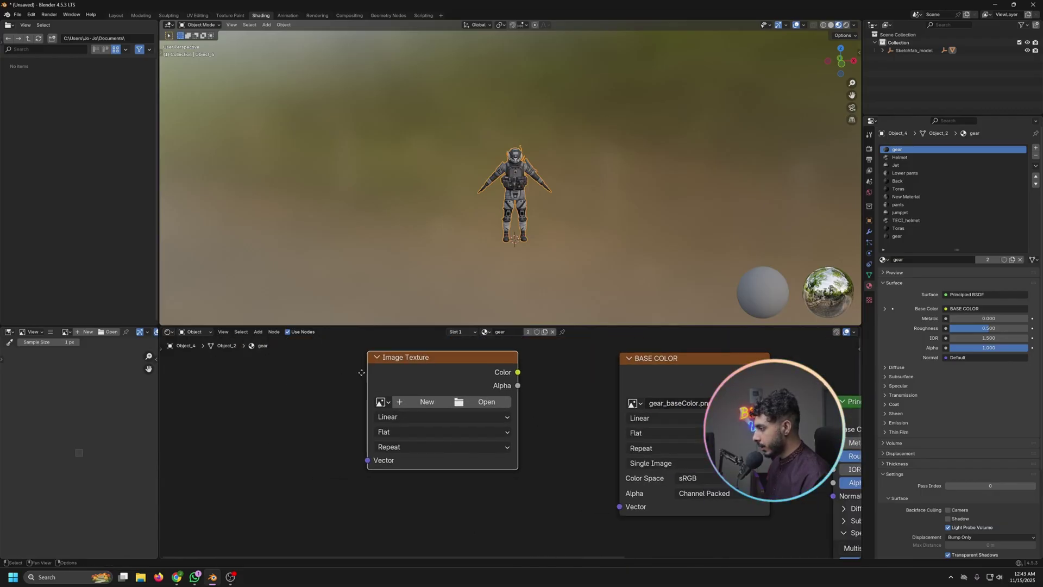
Create a blank 4096 × 4096 px image named "New texure" in the unconnected Image Texture node.
scroll(417, 402, up, 1)
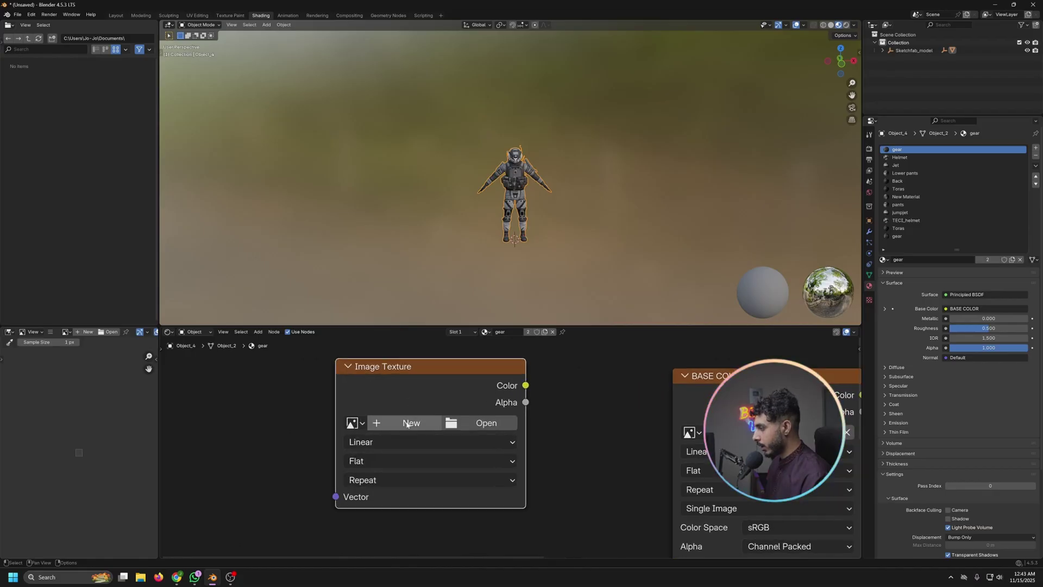
click(407, 423)
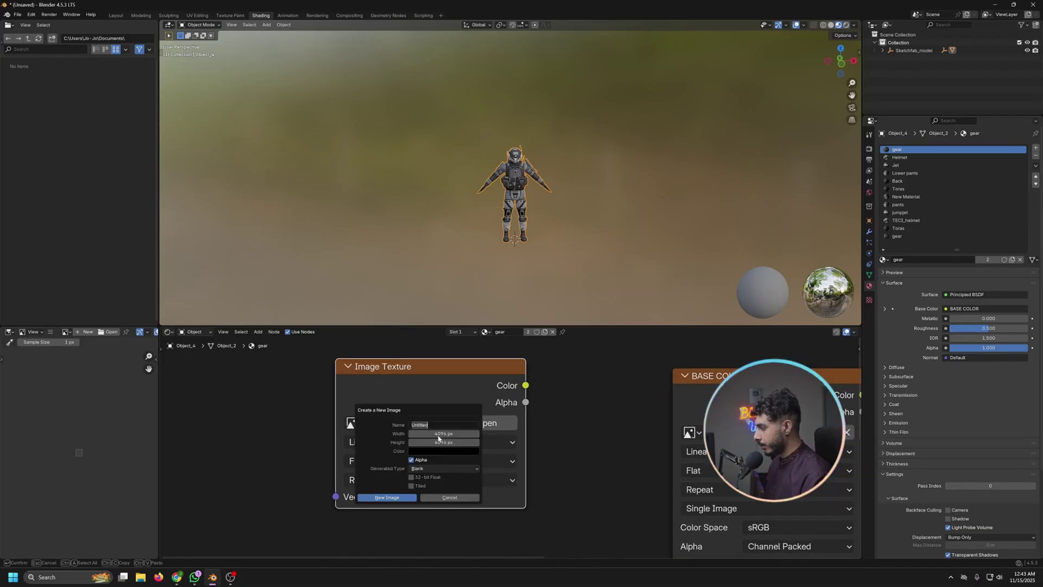
drag(439, 438, 439, 443)
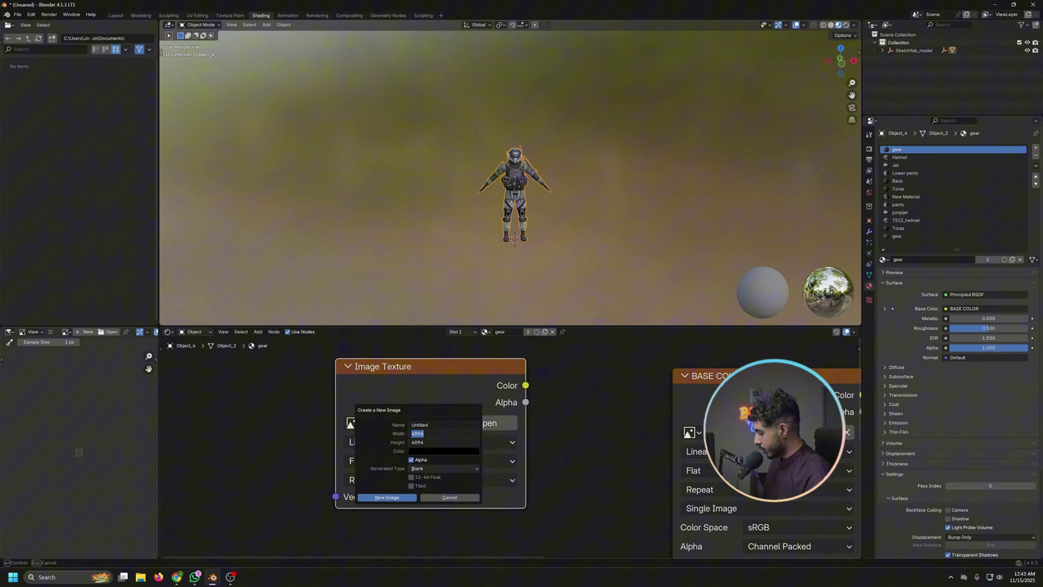
text(4)
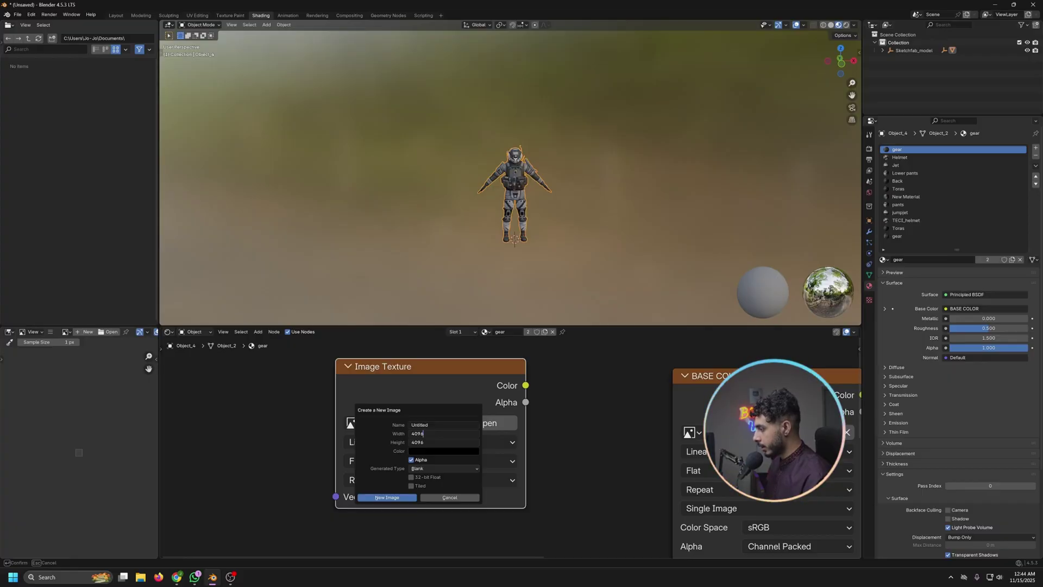
key(Return)
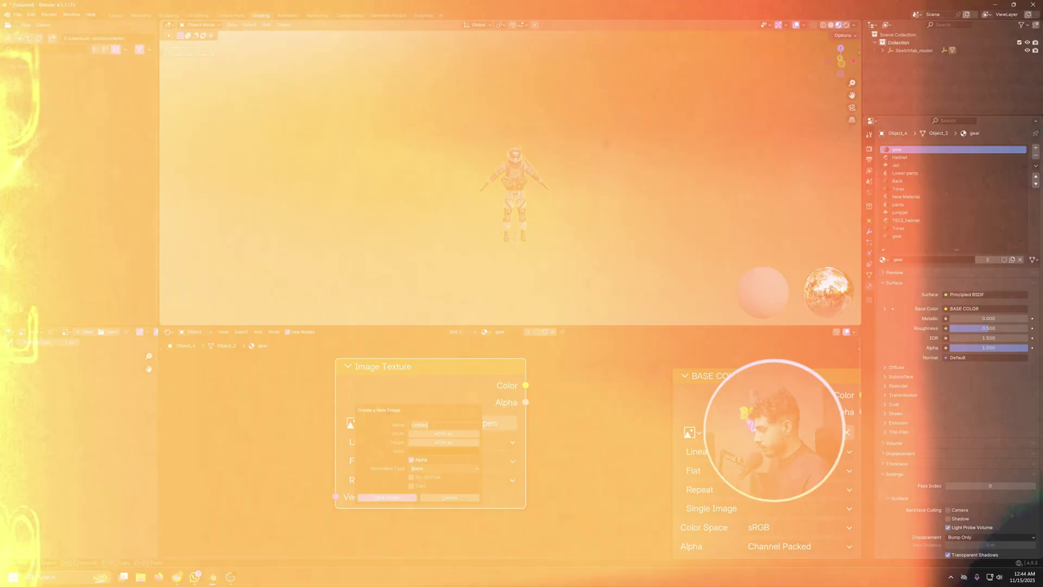
scroll(418, 400, down, 5)
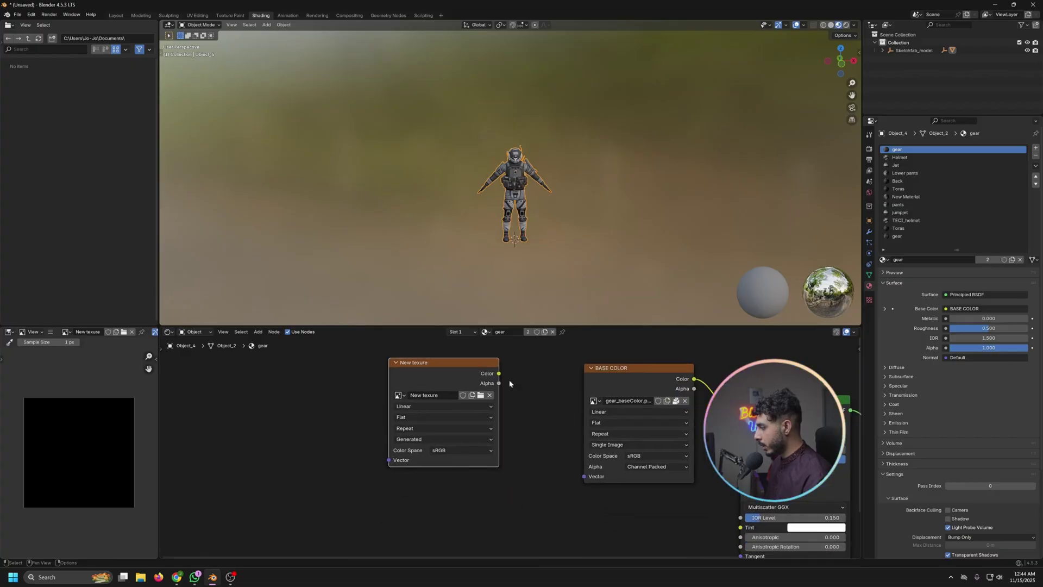
scroll(608, 393, down, 2)
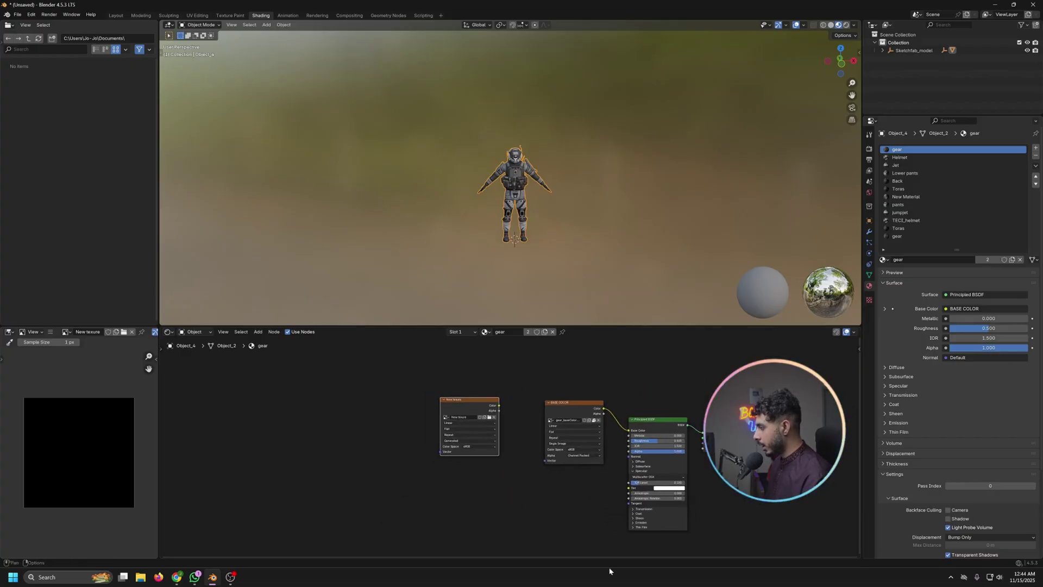
Reposition the New texure node beside BASE COLOR in the gear material, leaving it unconnected, and copy it.
scroll(441, 389, up, 3)
mouse_move(440, 389)
mouse_down()
mouse_move(454, 392)
mouse_move(441, 377)
mouse_move(451, 393)
mouse_up()
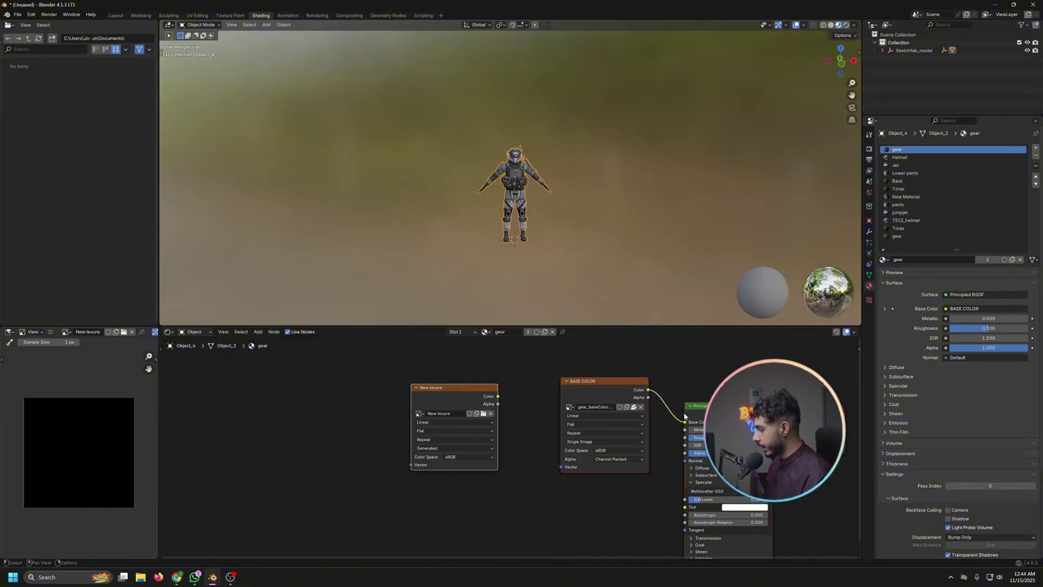
drag(450, 397, 446, 387)
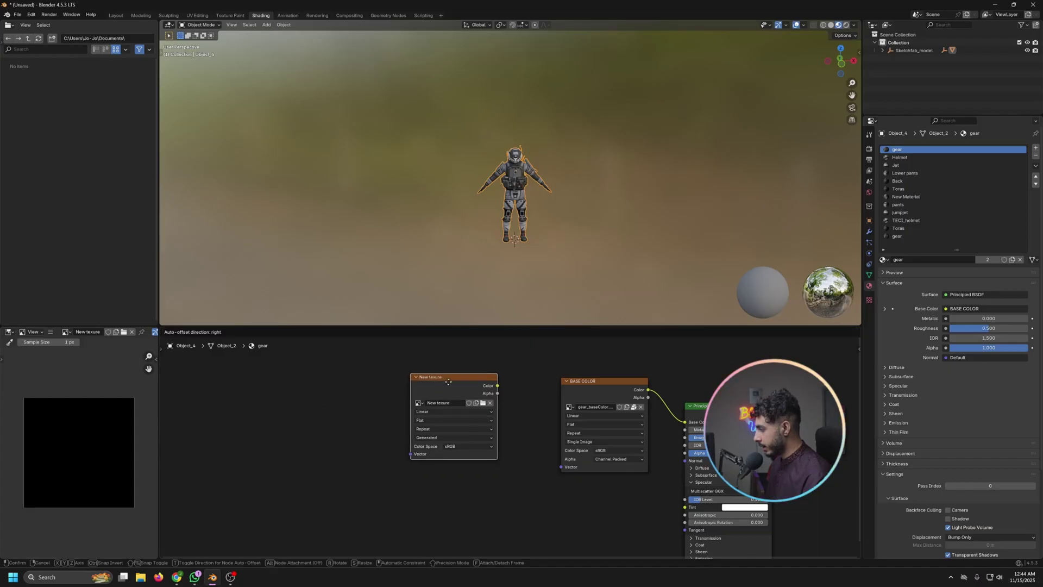
right_click(446, 387)
click(412, 382)
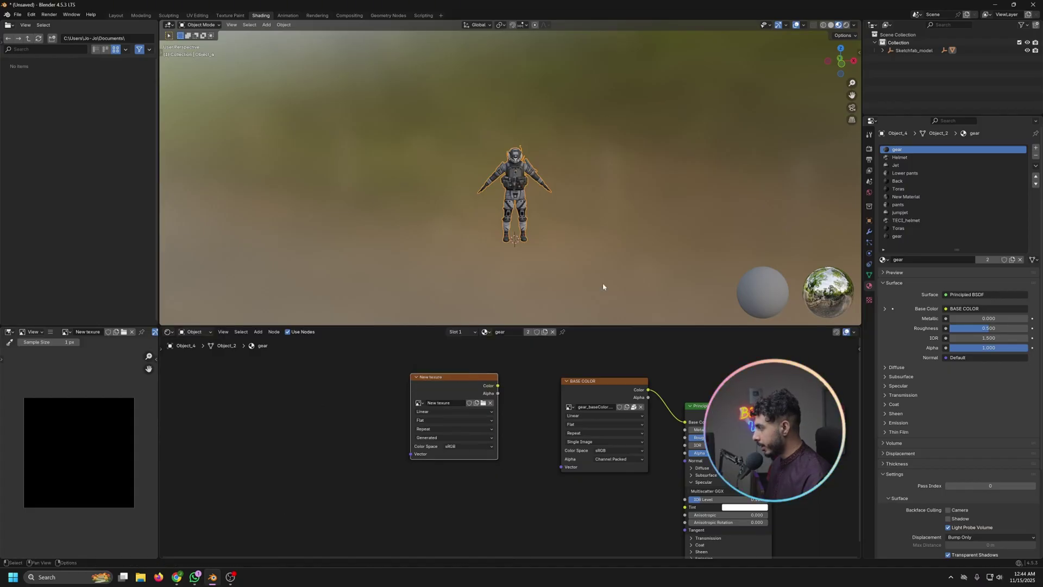
Paste the copied New texure node unconnected into the Helmet, Jet, Lower pants and Back materials.
click(899, 157)
click(414, 394)
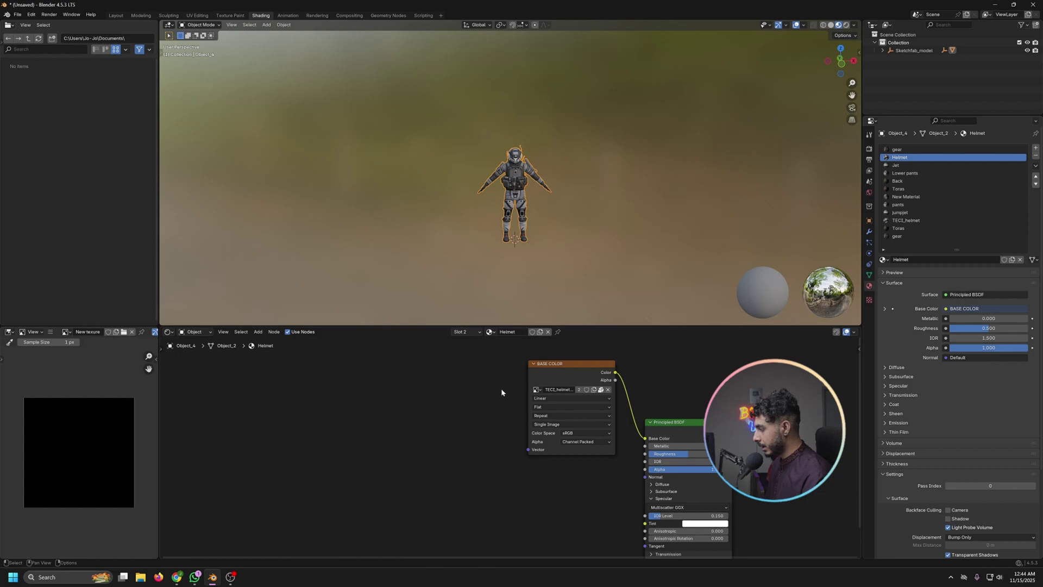
key(ctrl+v)
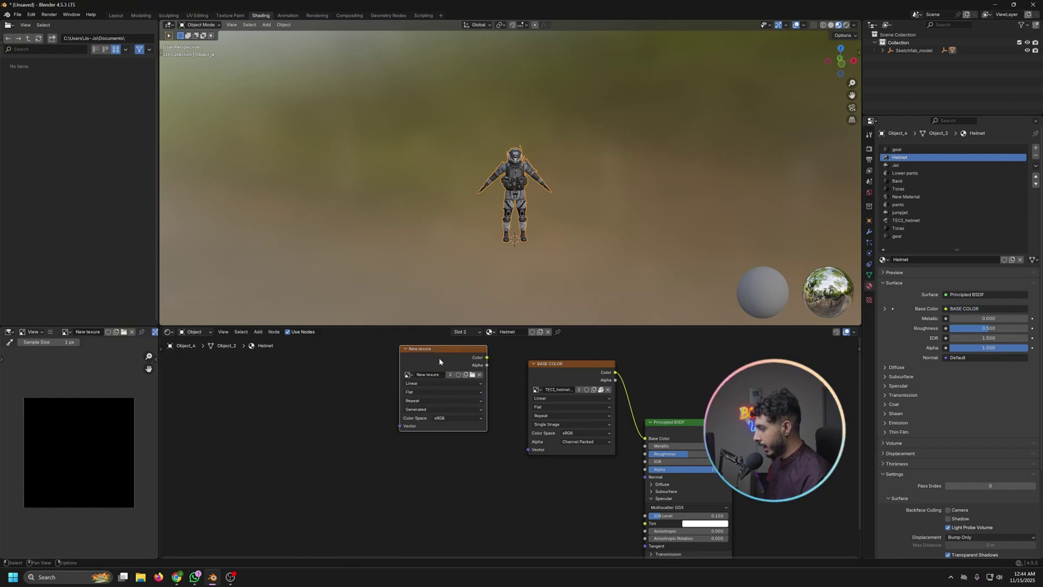
click(896, 166)
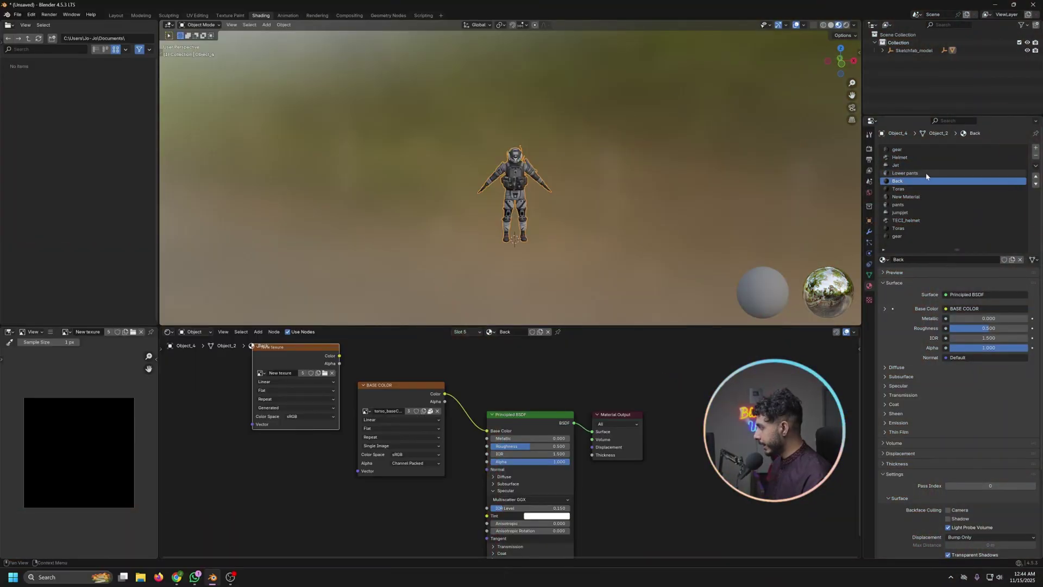
Paste the New texure node unconnected into the Toras, New Material, pants, jumpjet and TECI_helmet materials, clear of their BASE COLOR nodes.
click(902, 188)
key(ctrl+v)
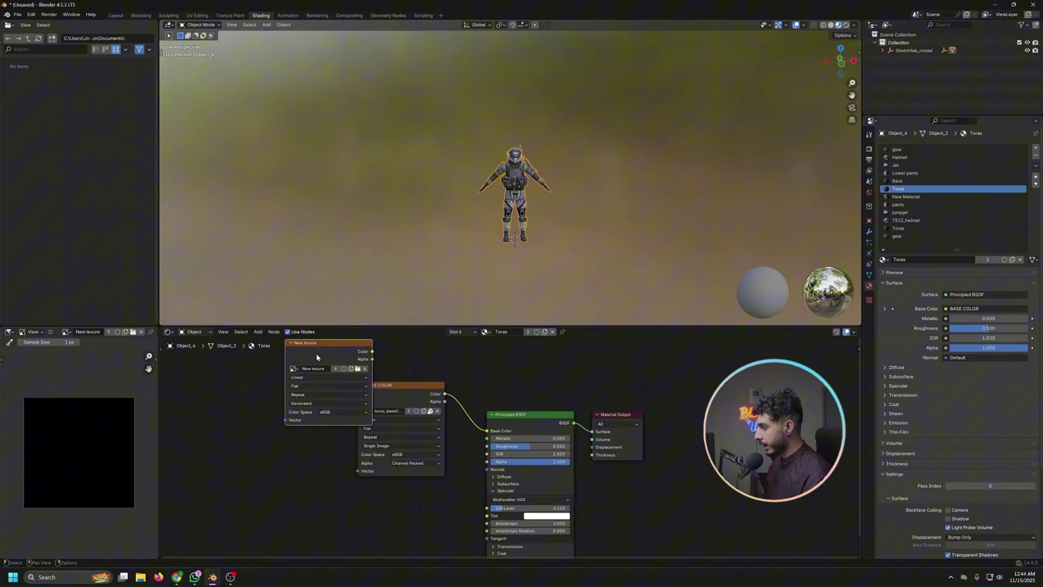
click(298, 368)
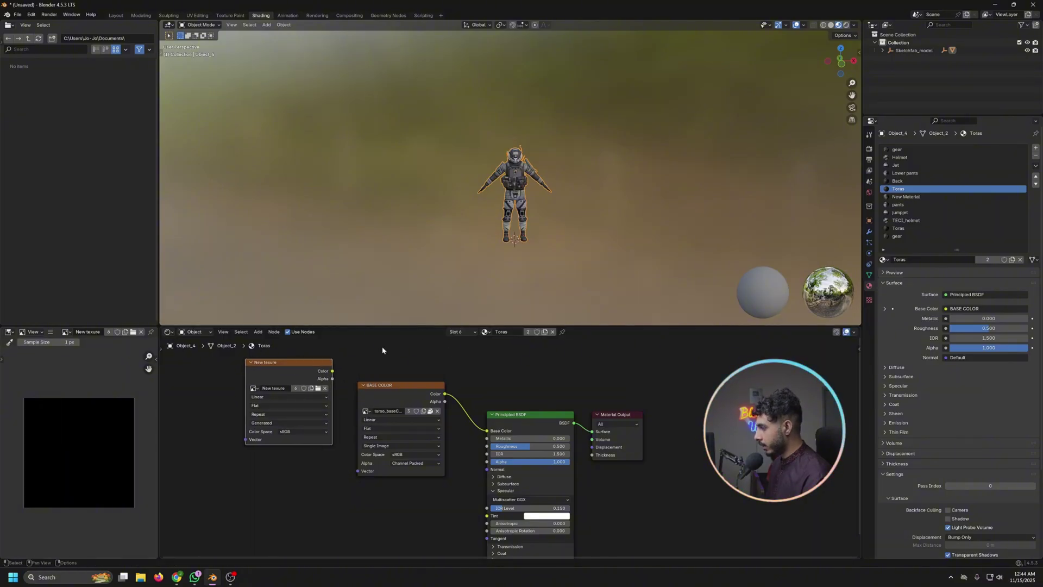
middle_drag(262, 364, 329, 372)
scroll(327, 368, up, 1)
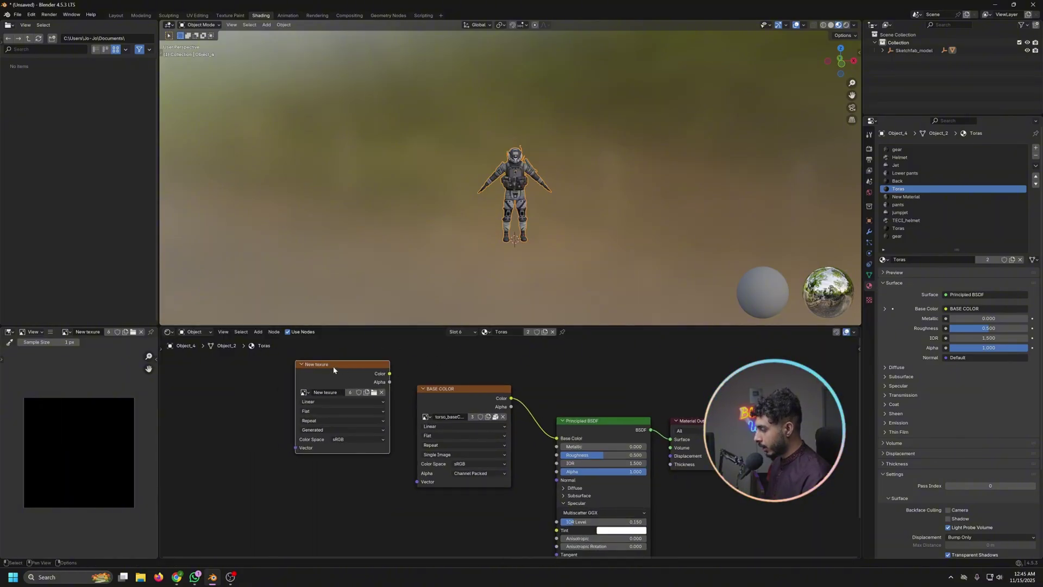
mouse_move(334, 370)
mouse_down()
mouse_move(291, 375)
mouse_move(318, 380)
mouse_up()
click(902, 197)
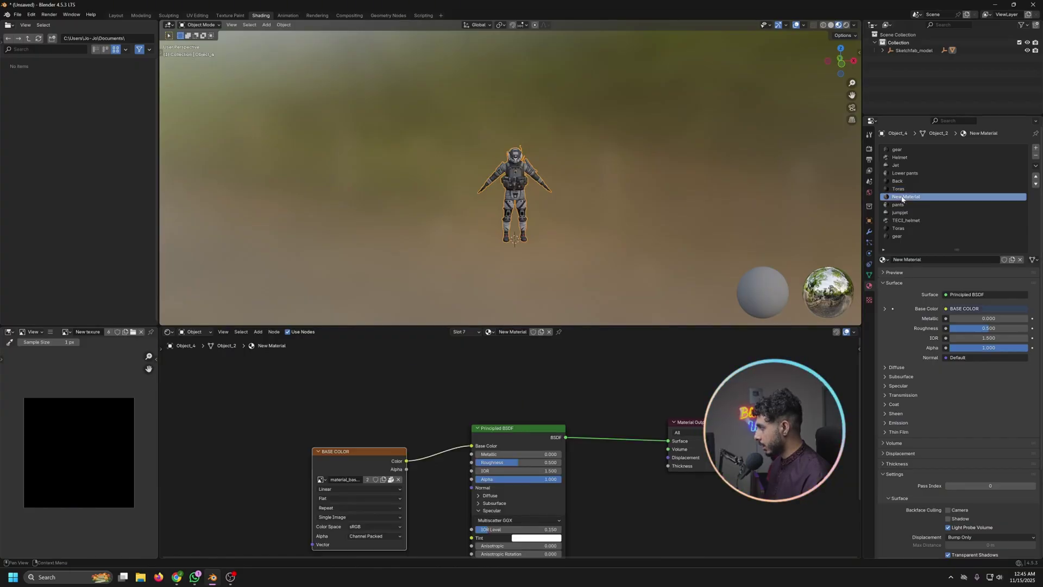
key(ctrl+v)
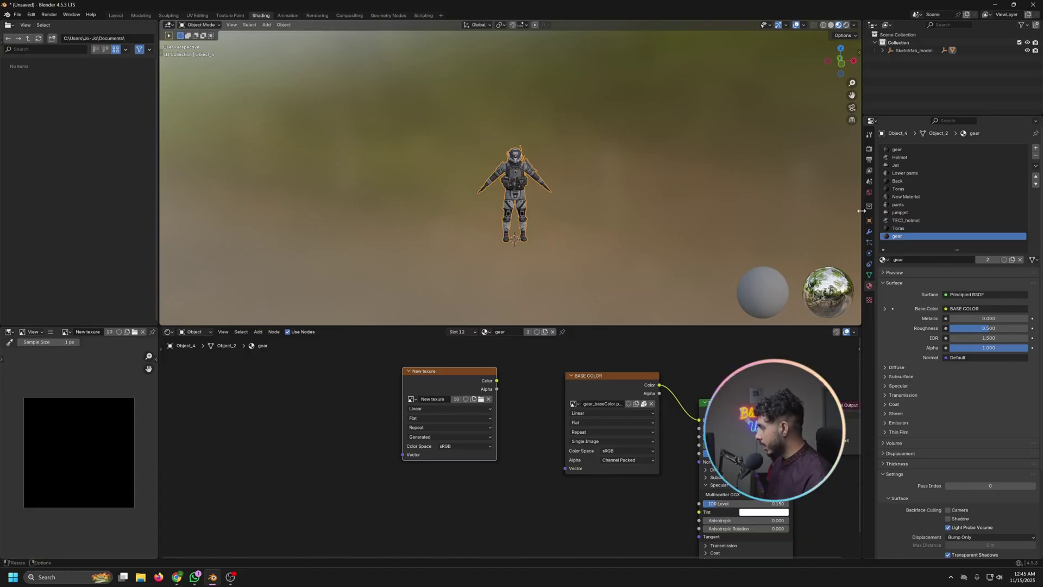
Try New UV as the soldier's active render UV map and restore UVMap for rendering, with New UV still selected.
click(869, 275)
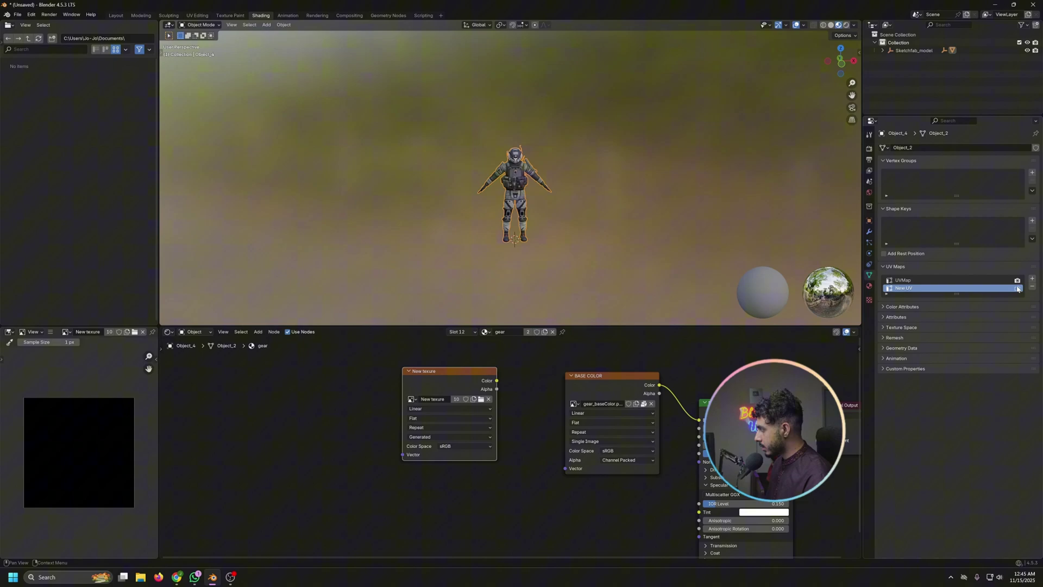
click(1017, 288)
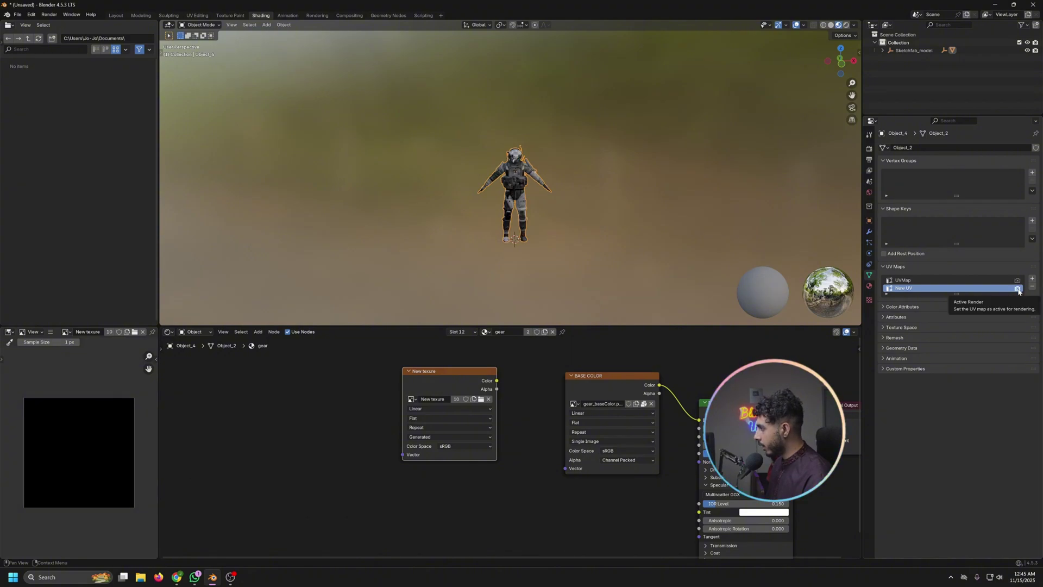
scroll(488, 197, up, 8)
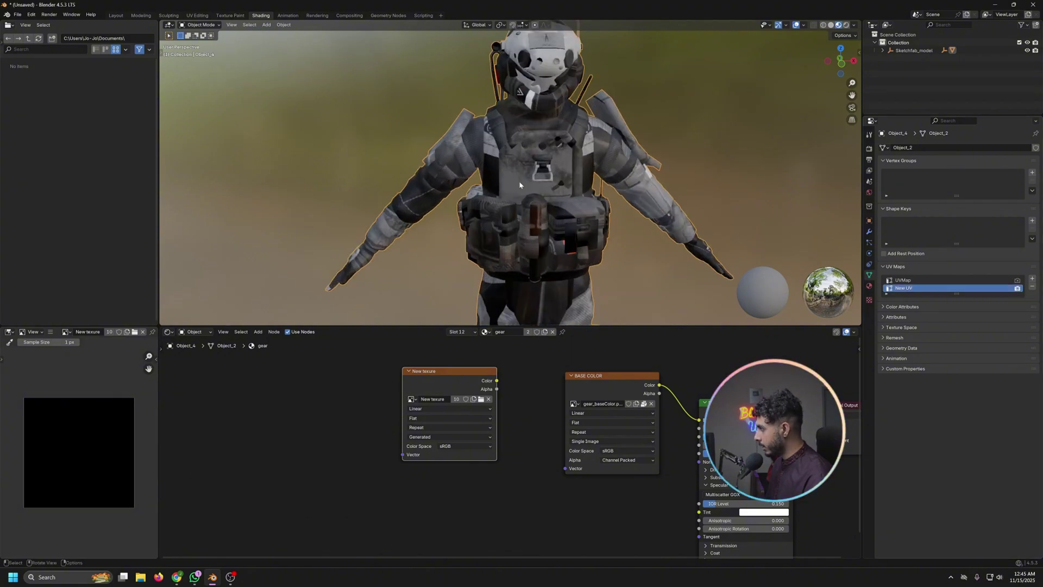
click(1017, 281)
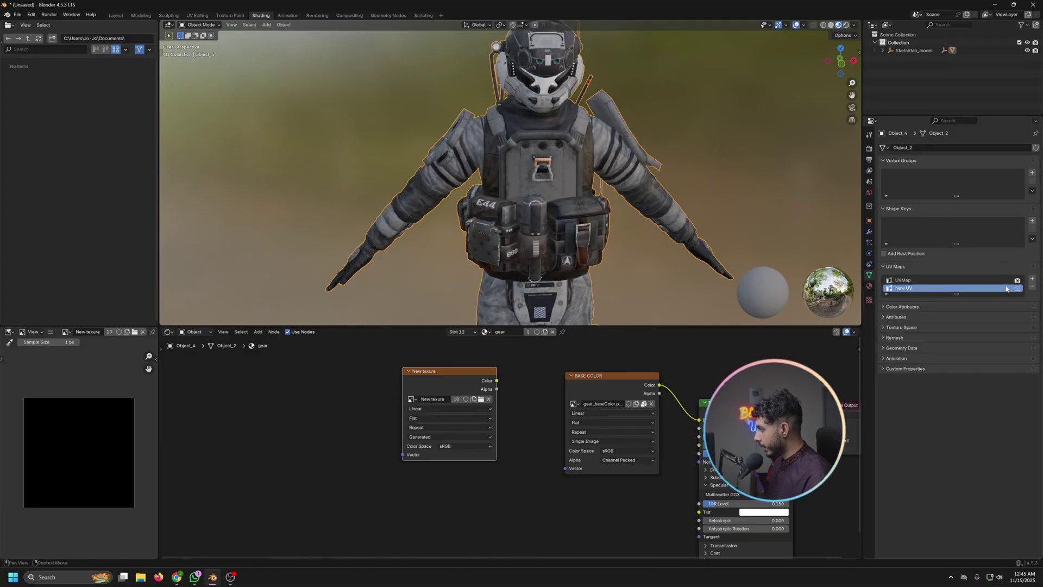
Try the Cycles render engine and return to EEVEE to compare which render settings each offers.
click(869, 149)
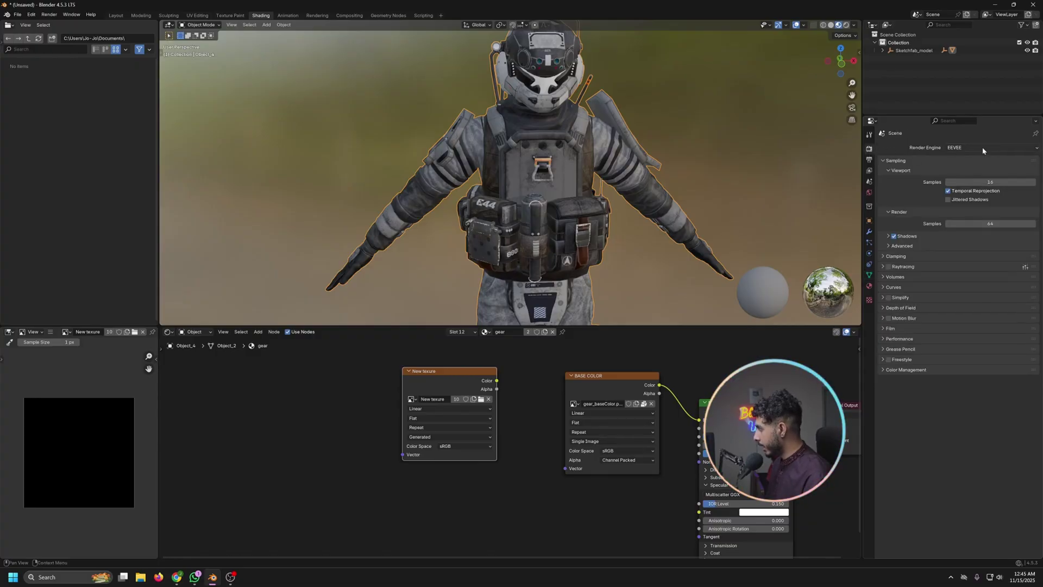
click(966, 147)
click(955, 176)
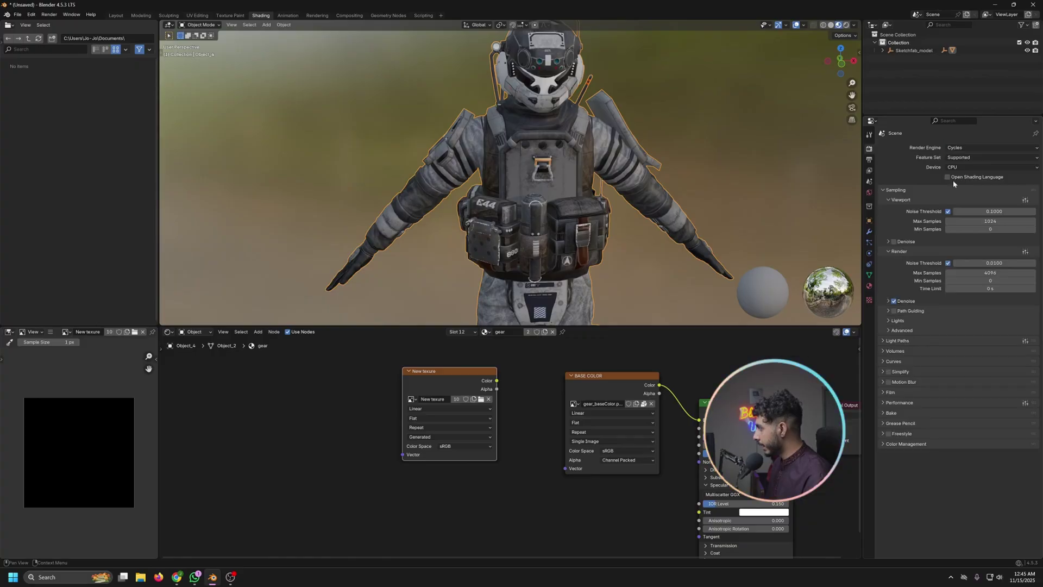
click(972, 147)
click(970, 156)
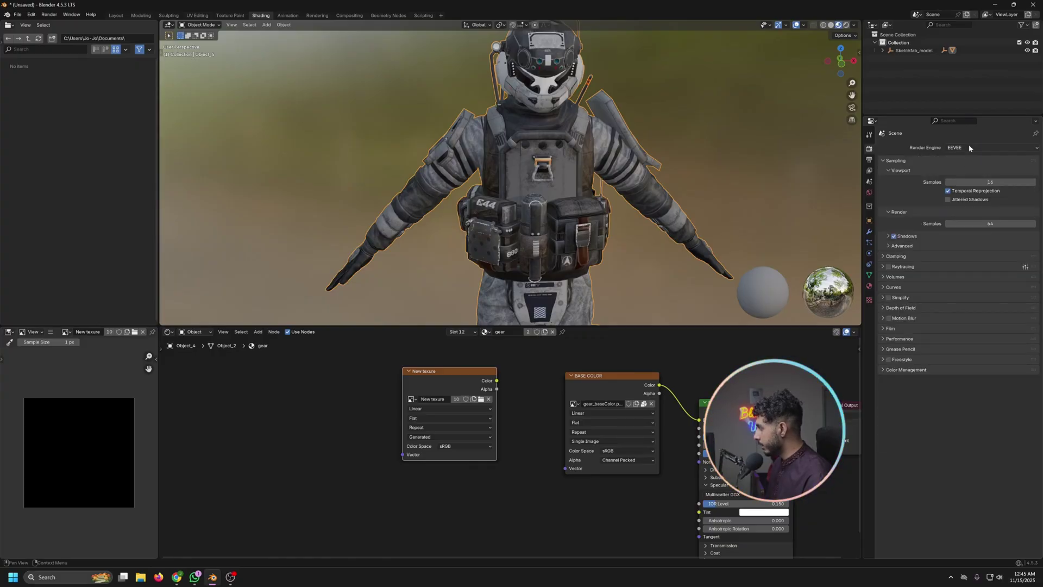
click(891, 329)
Set the render engine to Cycles with GPU Compute as the device.
click(973, 153)
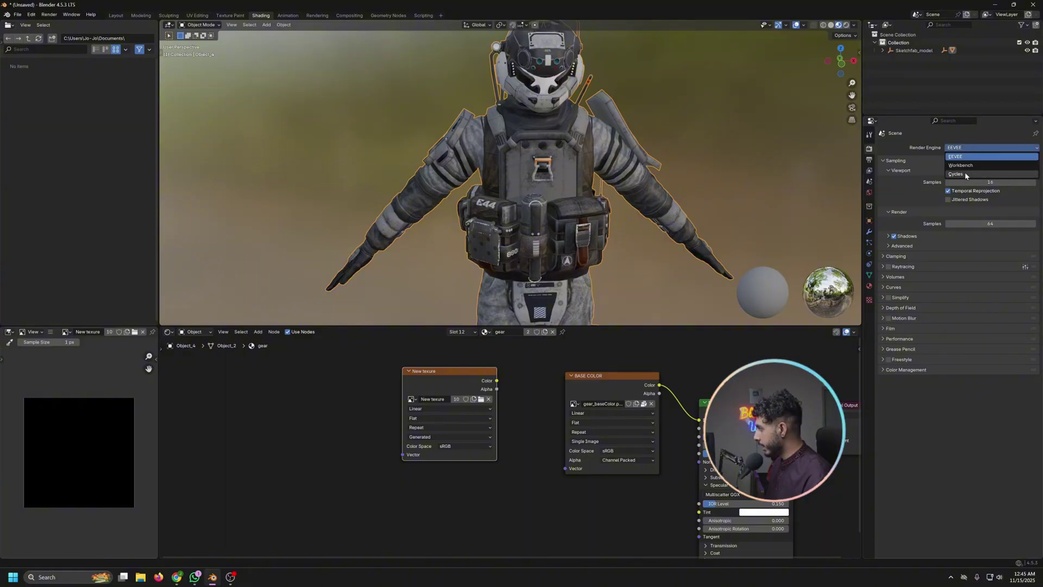
click(967, 172)
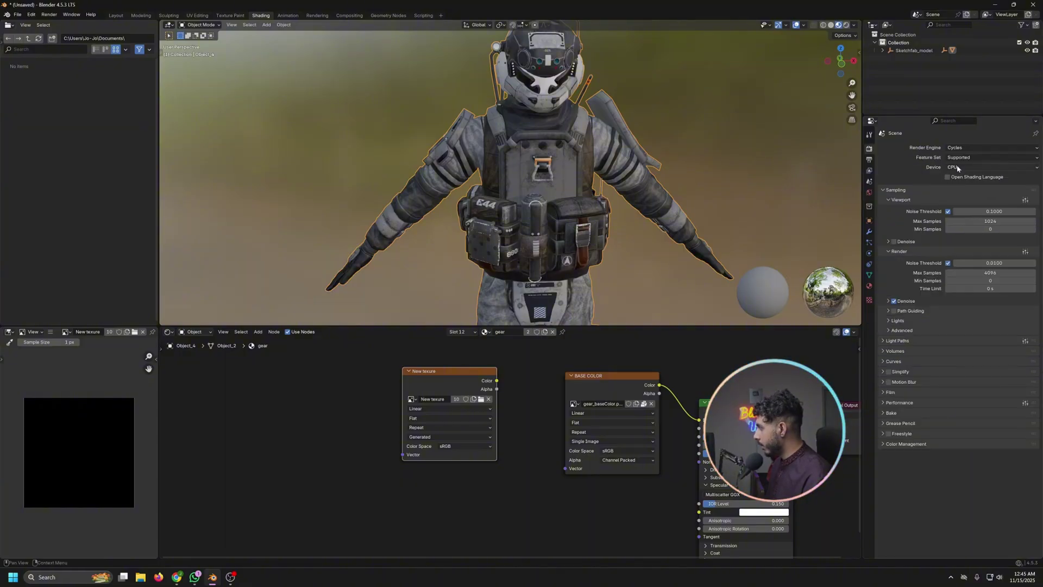
click(962, 167)
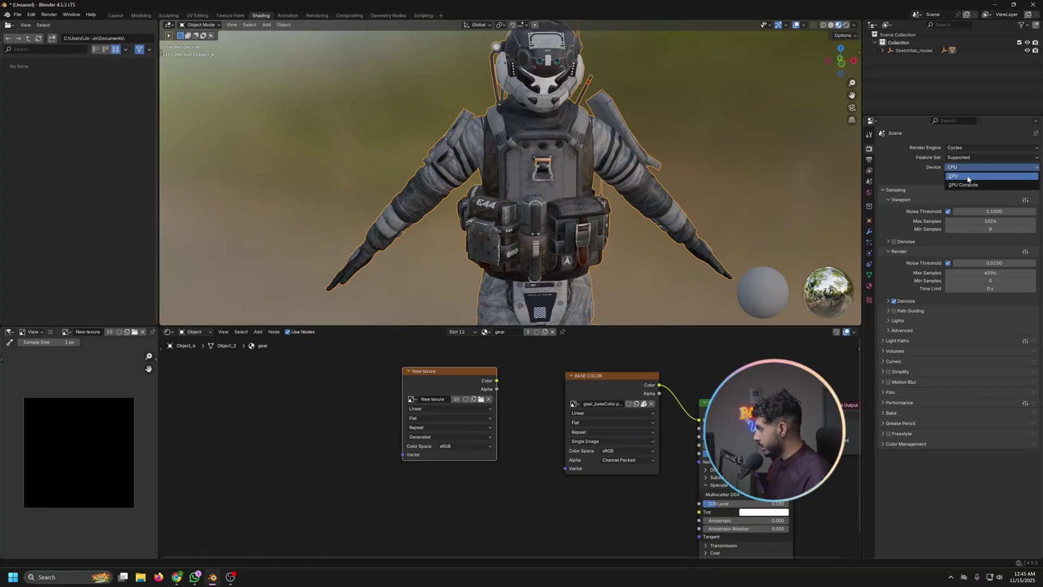
click(966, 185)
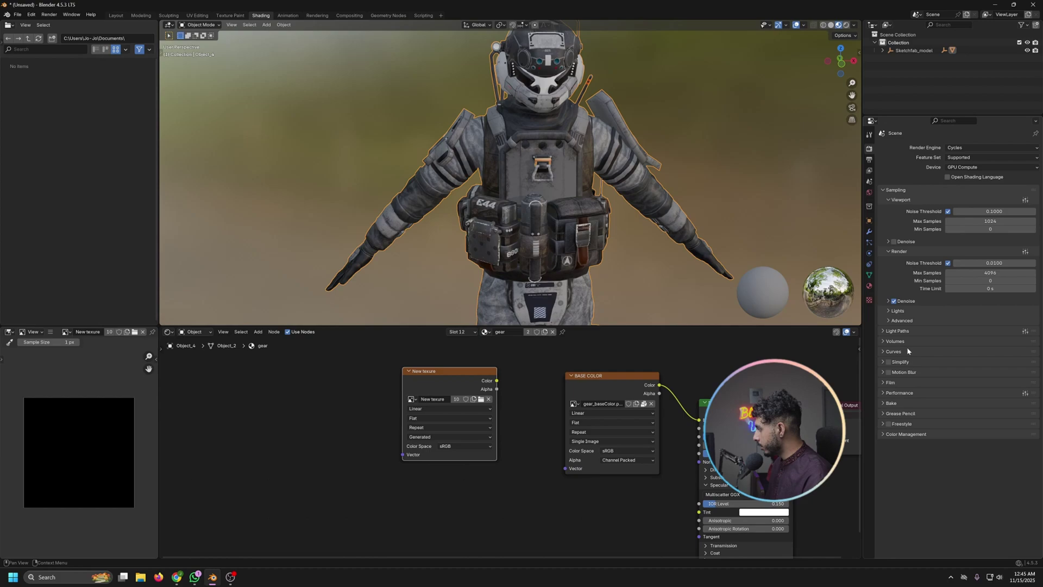
Bake the Diffuse type into the New texure image with only the Color contribution, excluding Direct and Indirect.
click(893, 404)
click(967, 435)
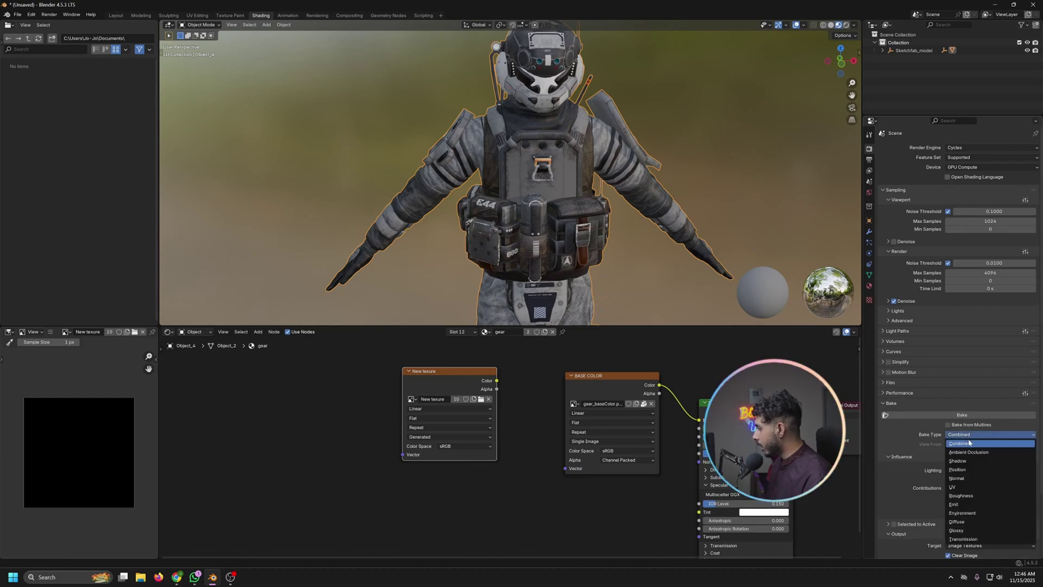
click(964, 522)
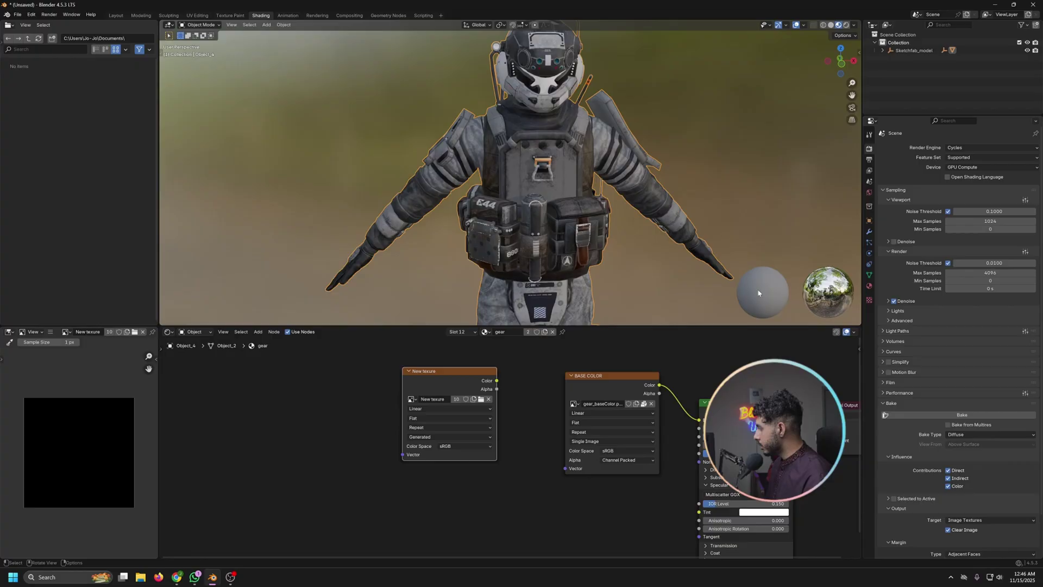
click(957, 470)
click(959, 478)
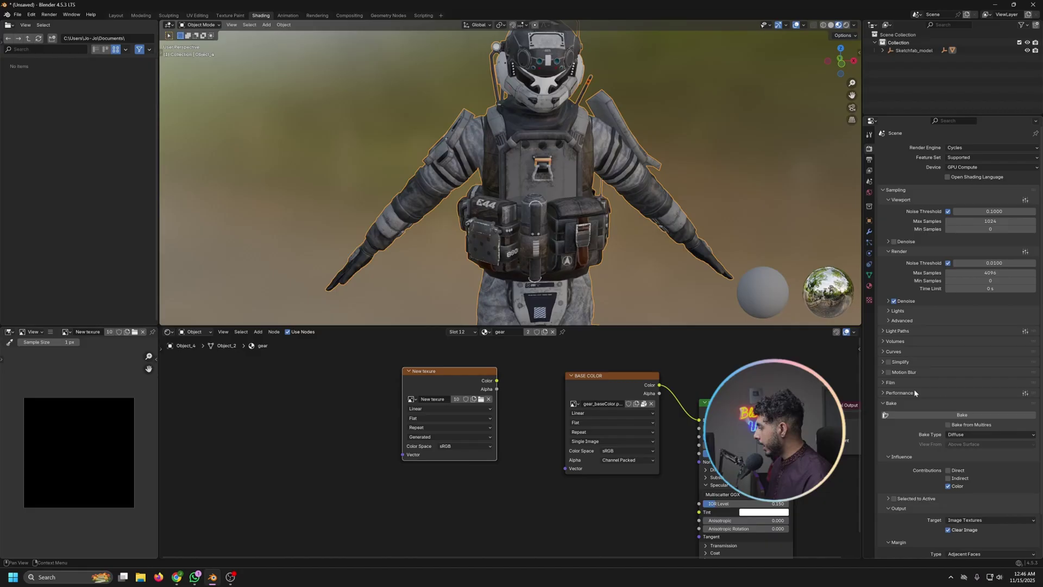
click(937, 416)
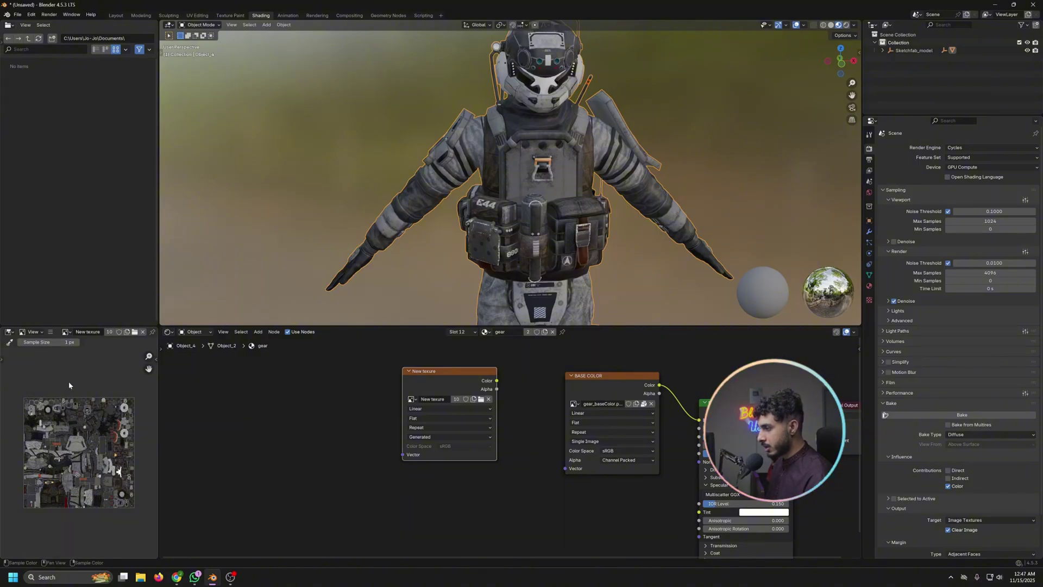
Save the baked image to the Desktop folder as New texure.png in PNG format.
click(50, 331)
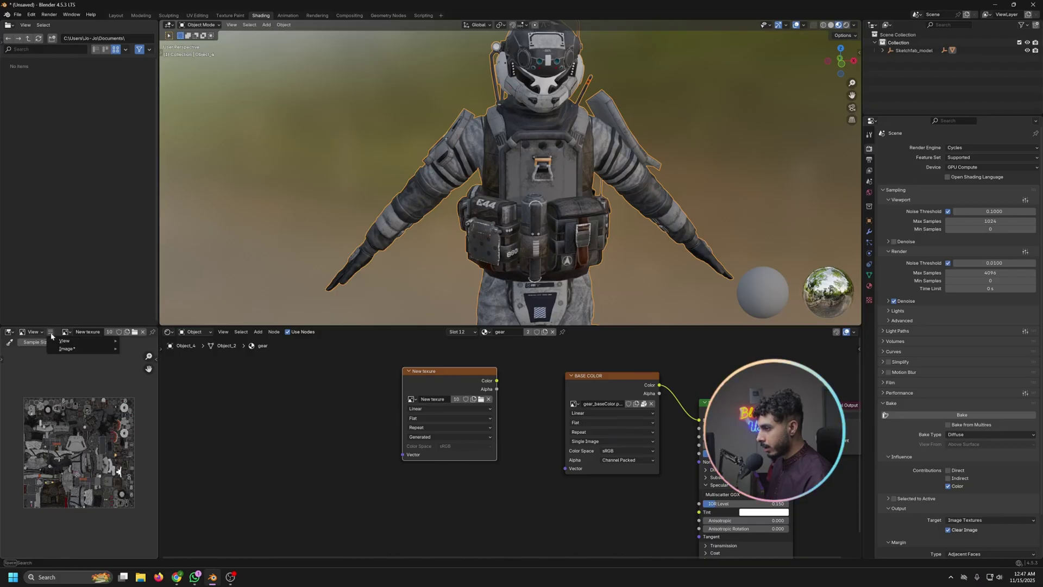
mouse_move(81, 348)
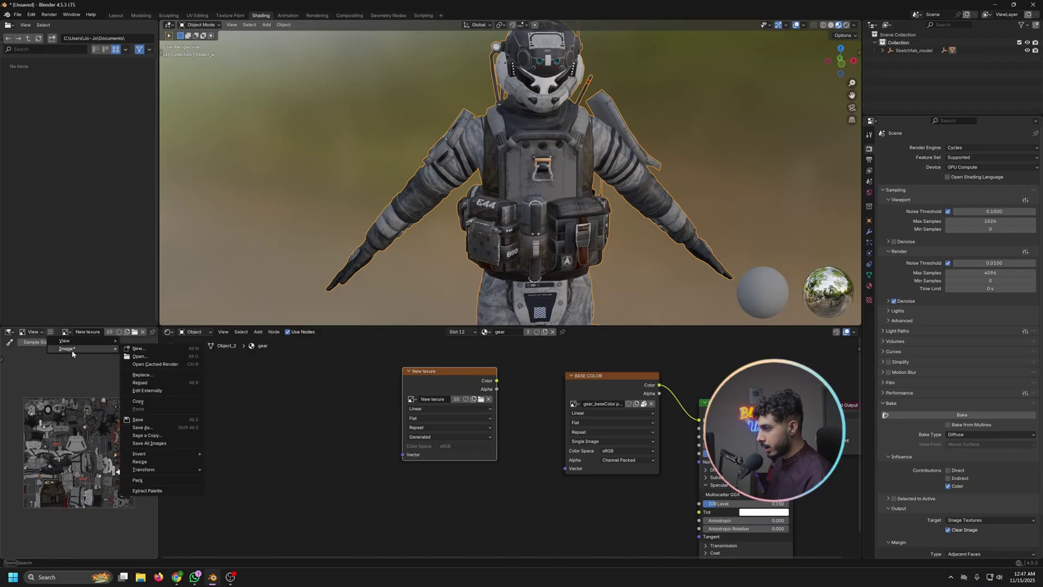
click(142, 427)
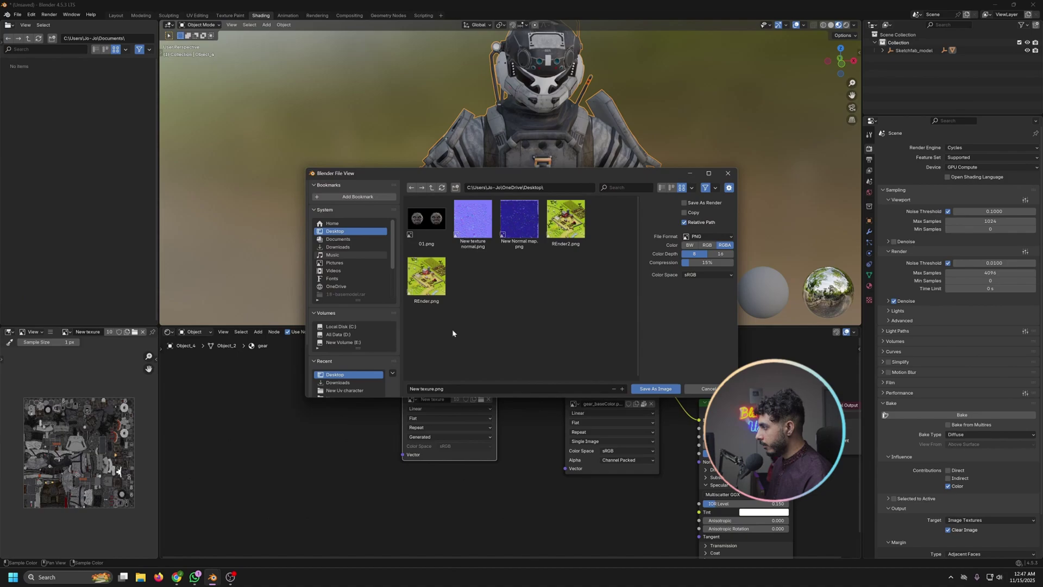
click(656, 389)
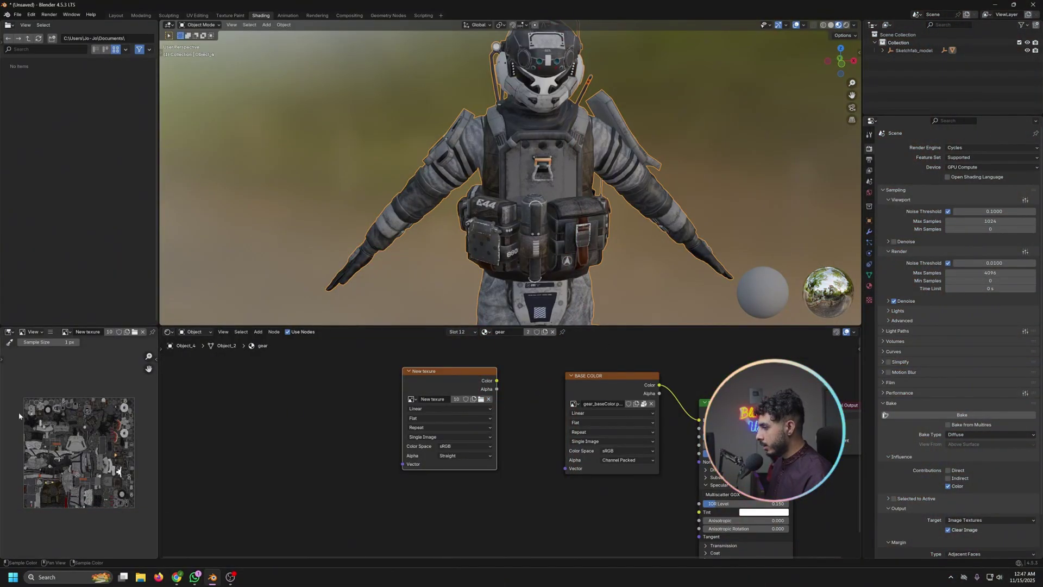
Delete the original UVMap from the soldier's mesh, keeping only New UV.
click(869, 275)
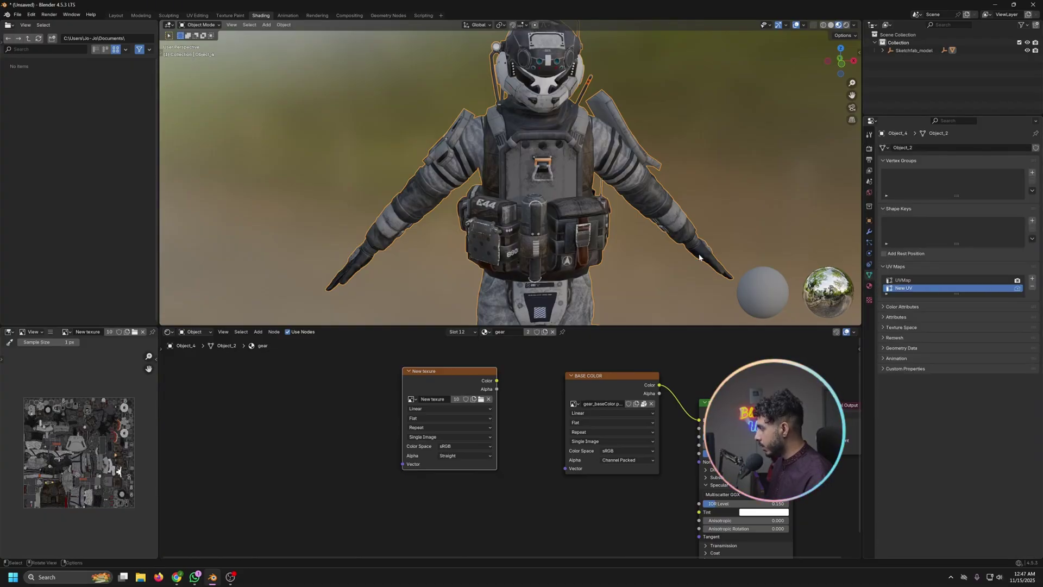
click(912, 279)
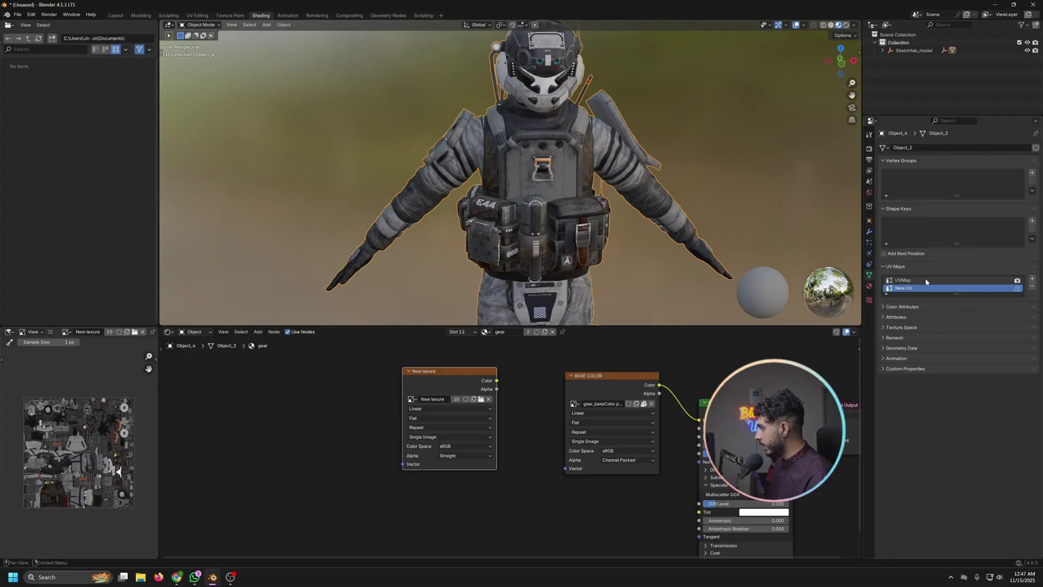
click(1032, 287)
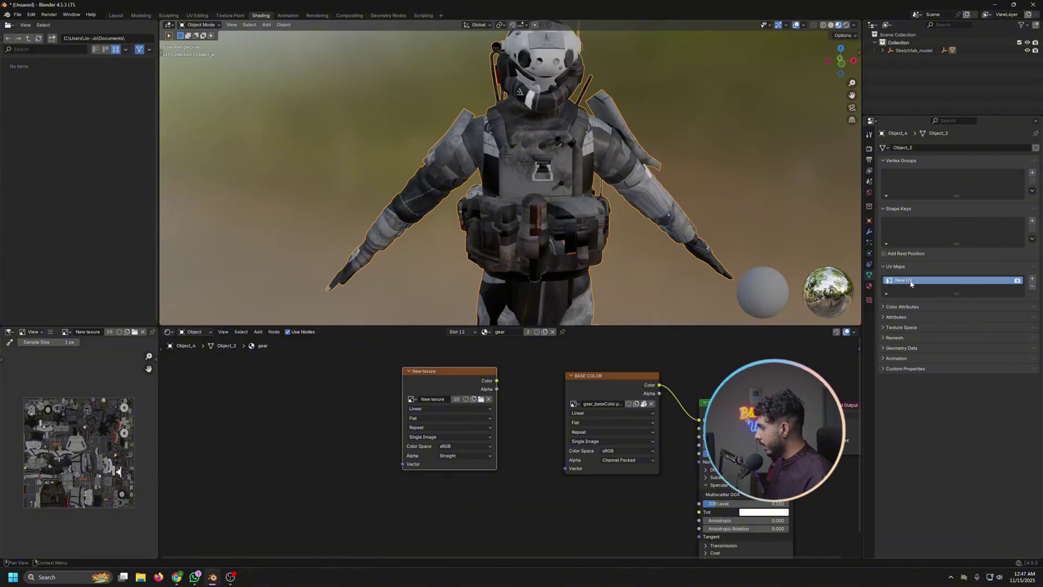
Remove all materials from the soldier and create a single new material named One Mat.
click(870, 287)
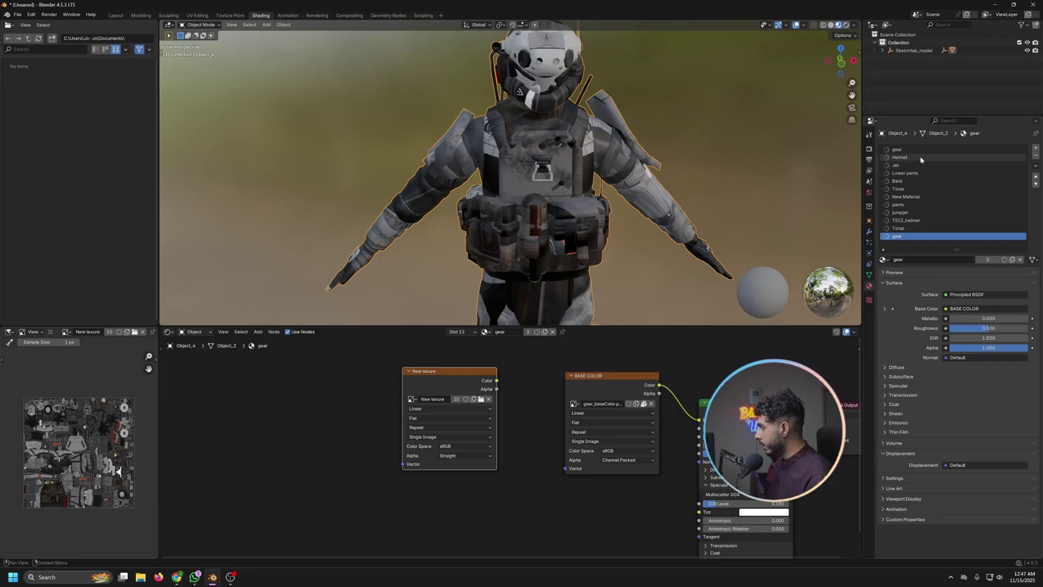
click(1036, 165)
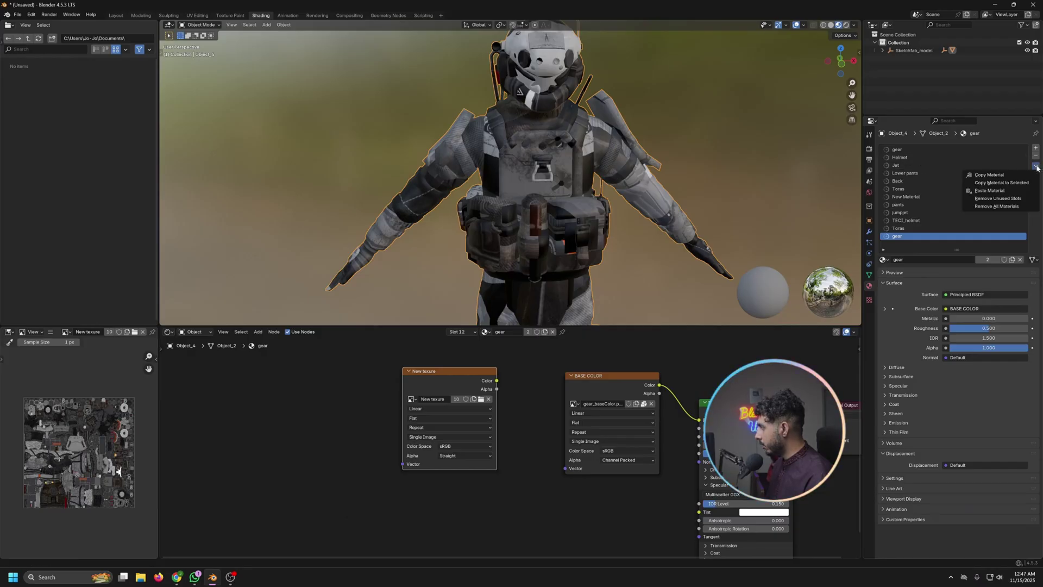
click(1009, 206)
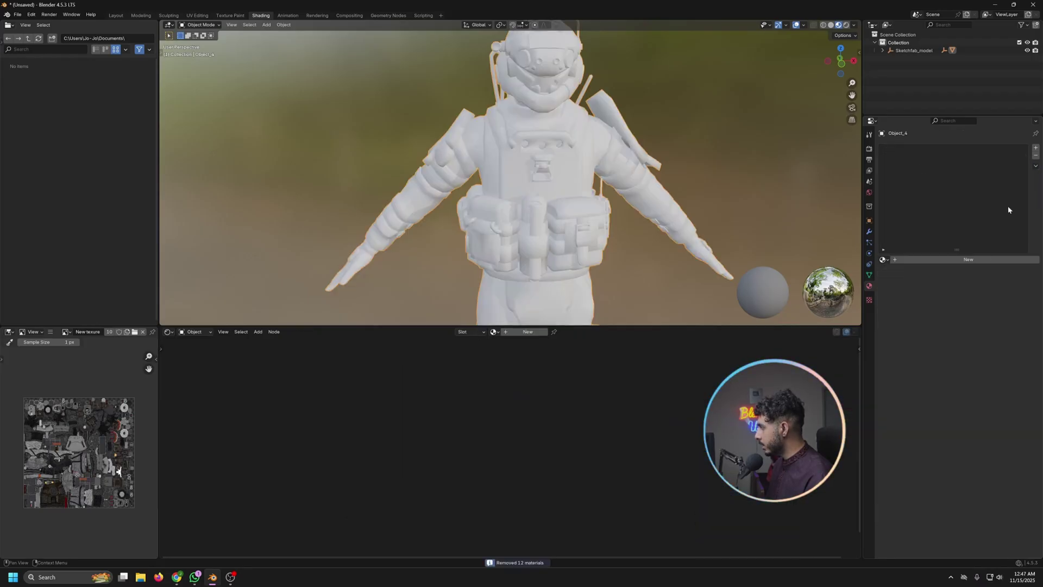
click(935, 260)
click(520, 330)
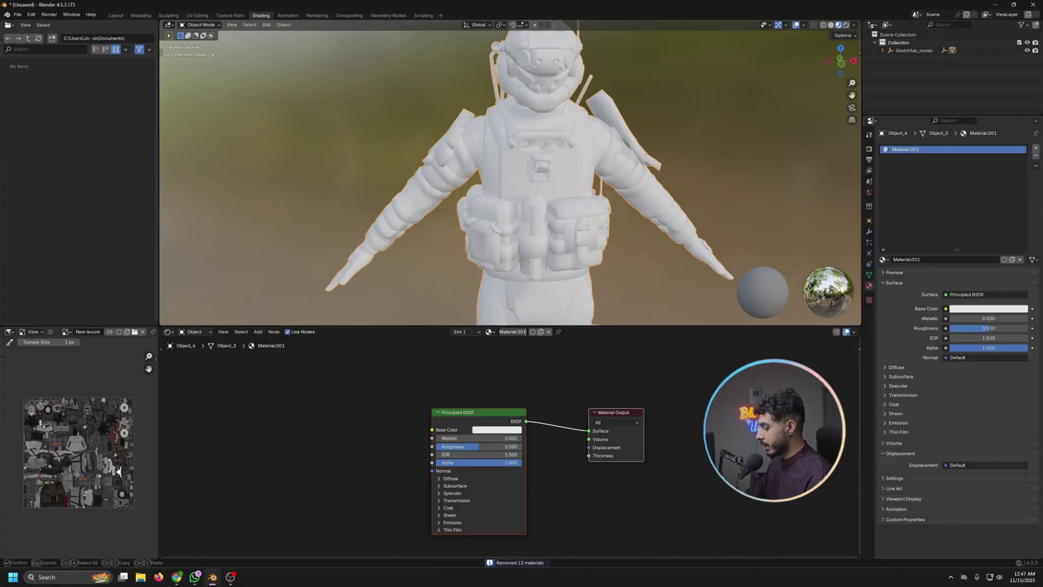
text(One Mat)
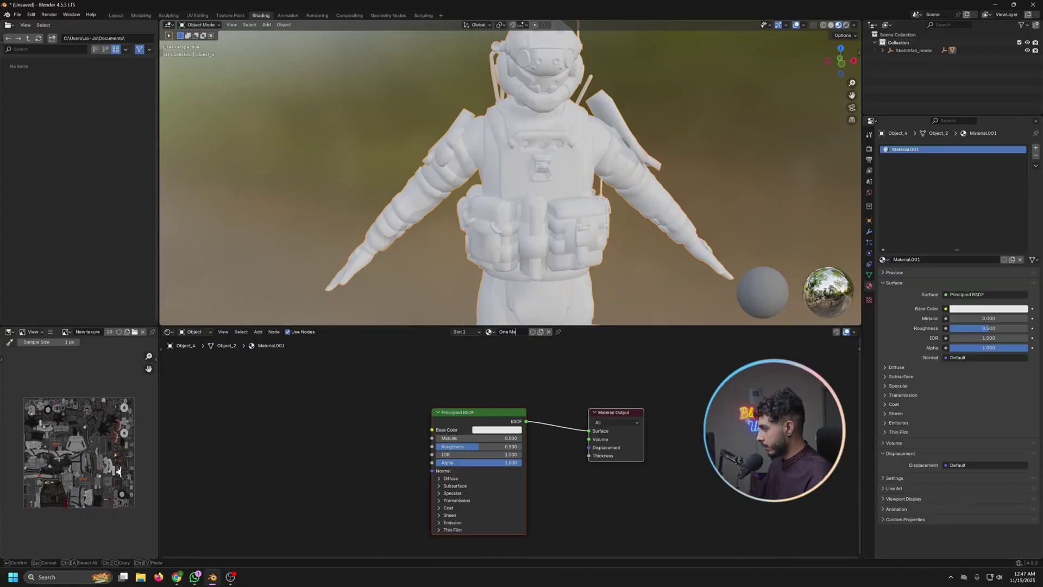
key(Return)
Add an Image Texture node to One Mat and connect its Color output to the Principled BSDF's Base Color.
drag(500, 426, 531, 425)
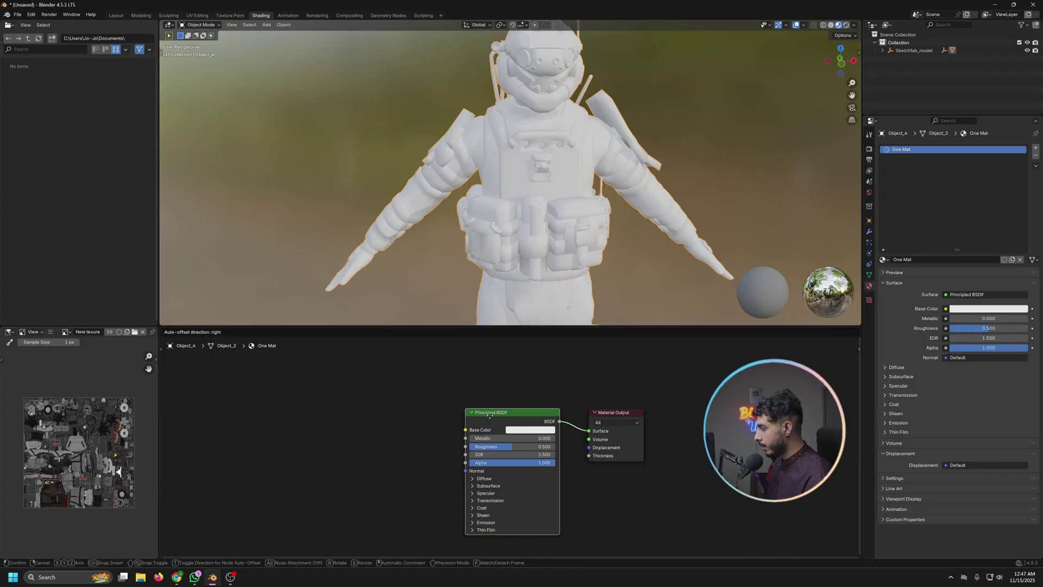
key(shift+a)
click(369, 403)
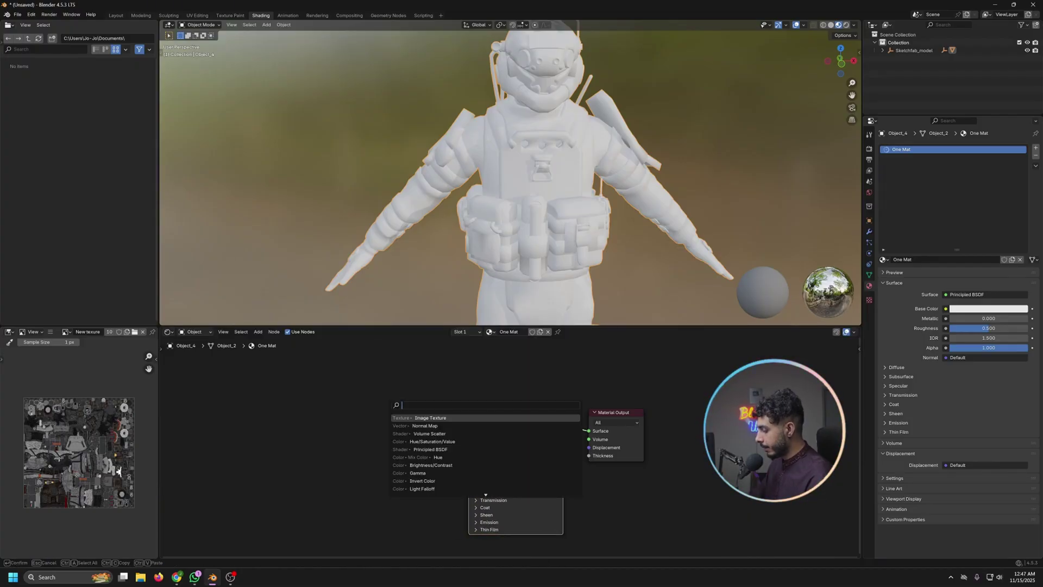
text(imag)
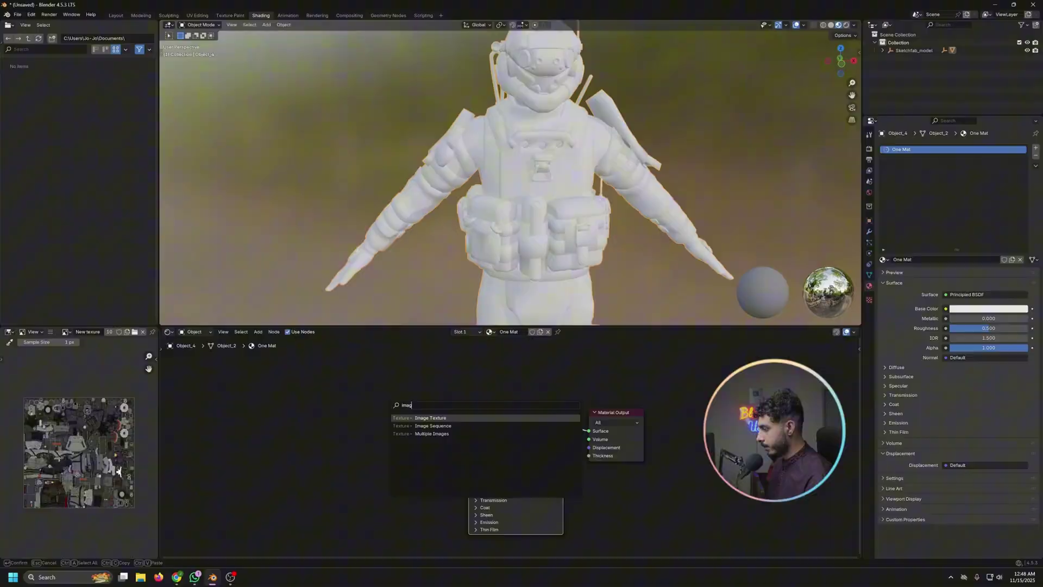
key(Return)
click(404, 408)
drag(420, 415, 469, 430)
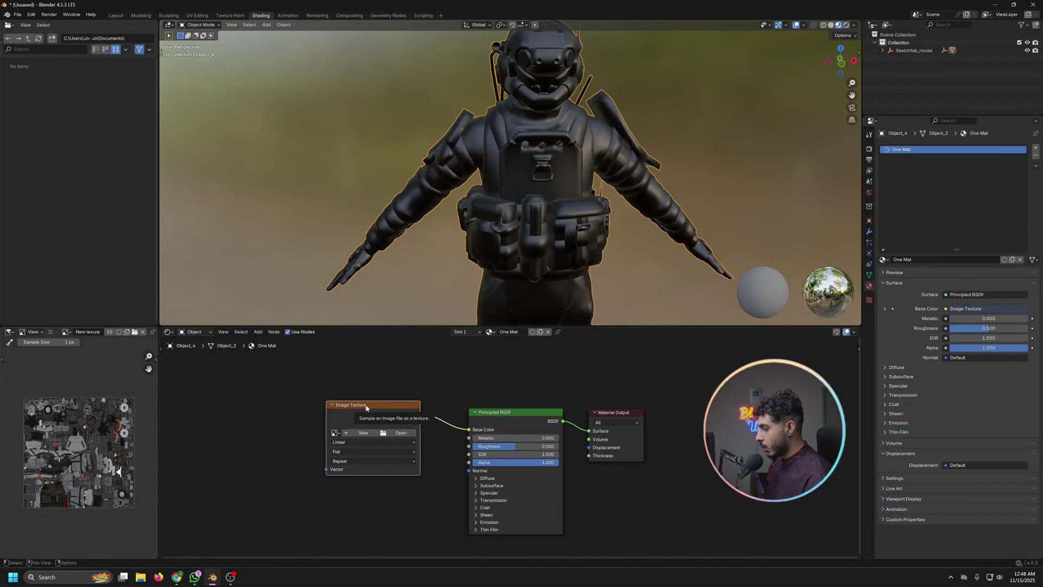
Assign the baked New texure image to One Mat's Image Texture node.
click(334, 433)
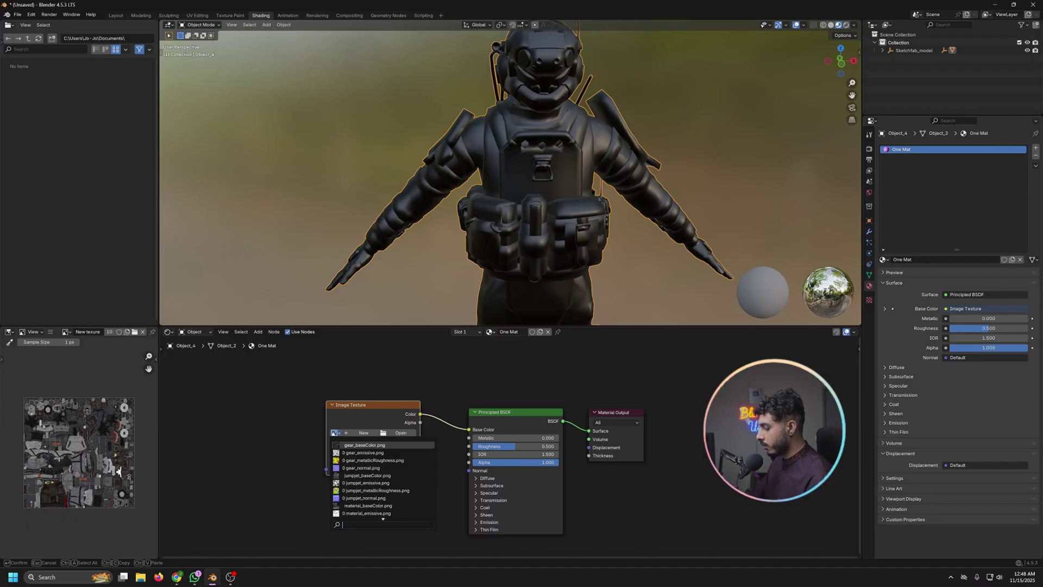
text(one)
key(BackSpace)
key(BackSpace)
key(BackSpace)
click(339, 441)
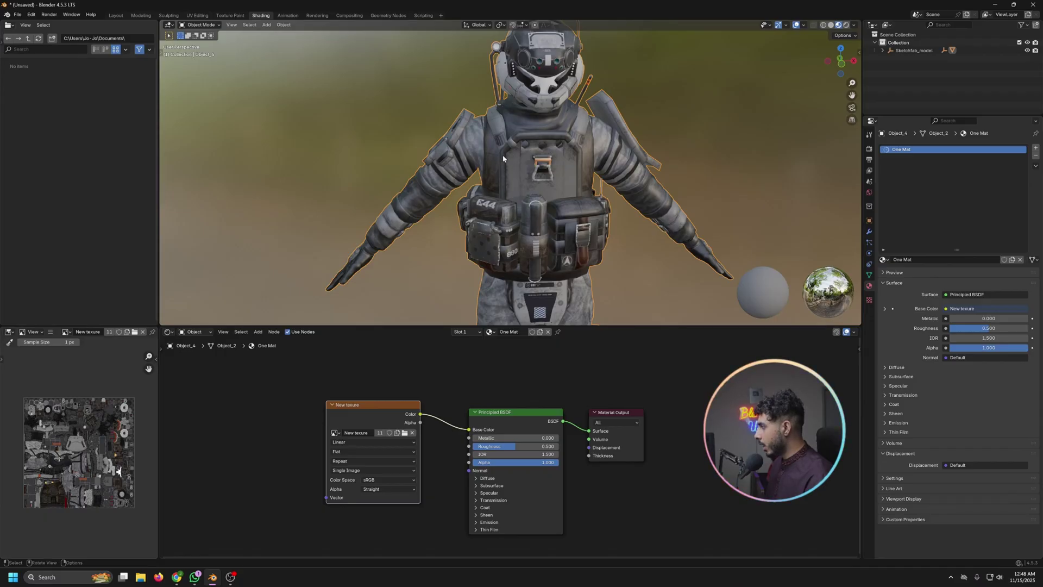
Reduce the Principled BSDF's specular IOR Level to about 0.128.
scroll(503, 158, down, 6)
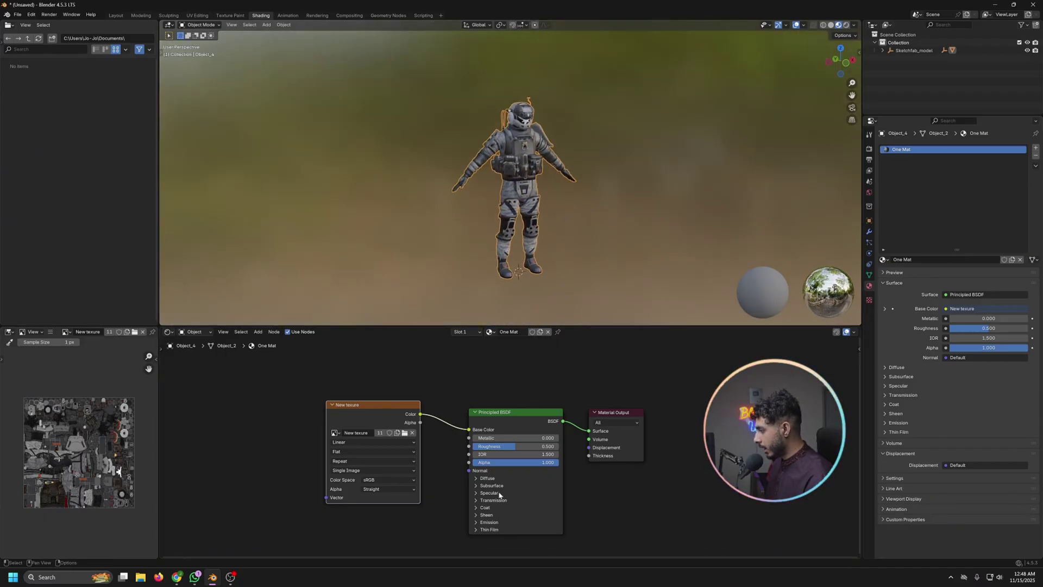
click(499, 494)
drag(502, 510, 484, 510)
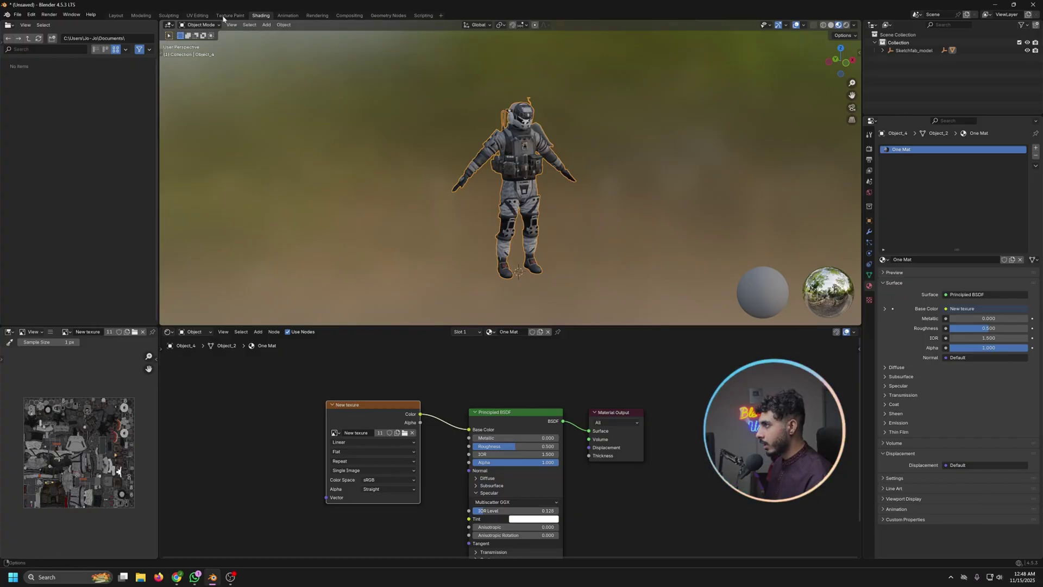
Inspect the baked texture in the UV Editing workspace beside the soldier in Object Mode with Material Preview shading.
click(197, 15)
scroll(263, 191, down, 4)
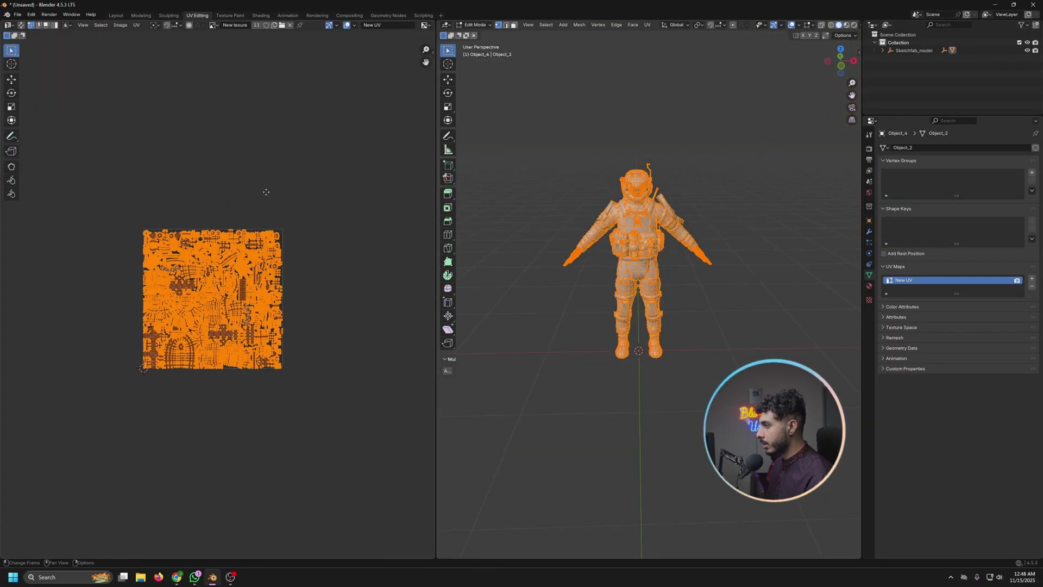
key(Tab)
scroll(243, 249, up, 4)
scroll(240, 238, up, 3)
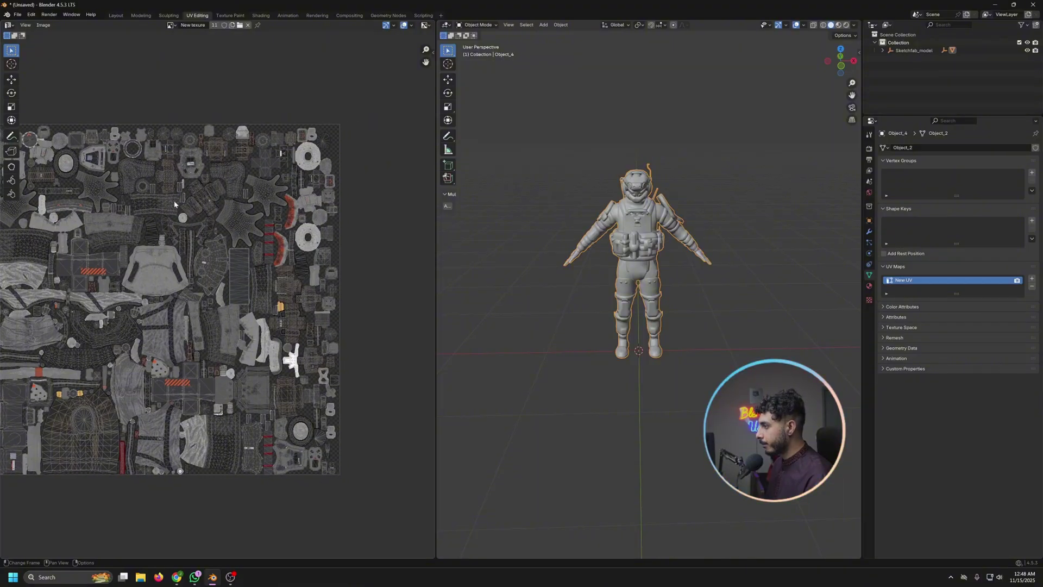
scroll(245, 239, down, 3)
scroll(635, 253, up, 5)
click(838, 24)
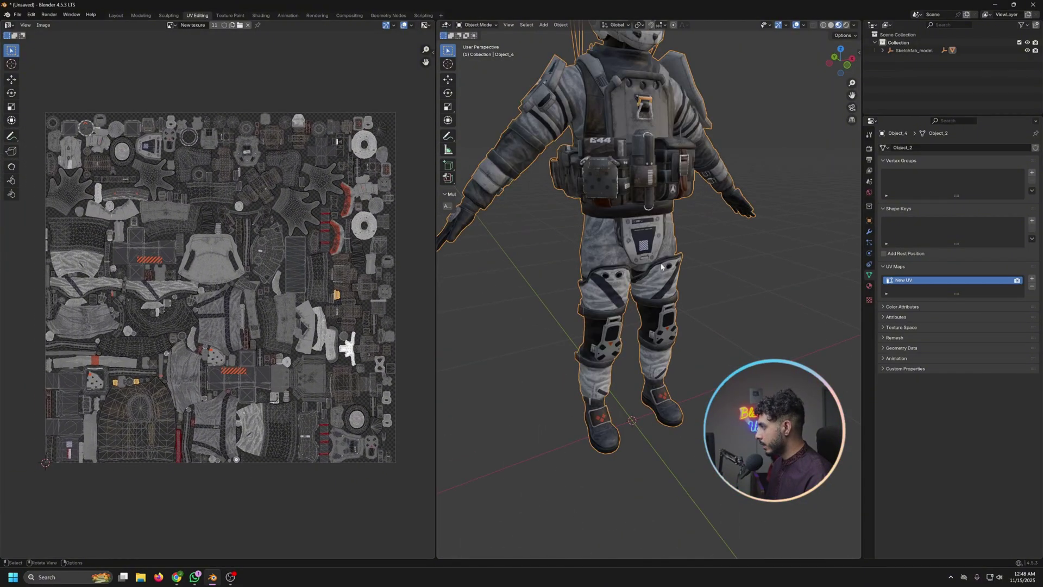
key(KP_1)
key(KP_Decimal)
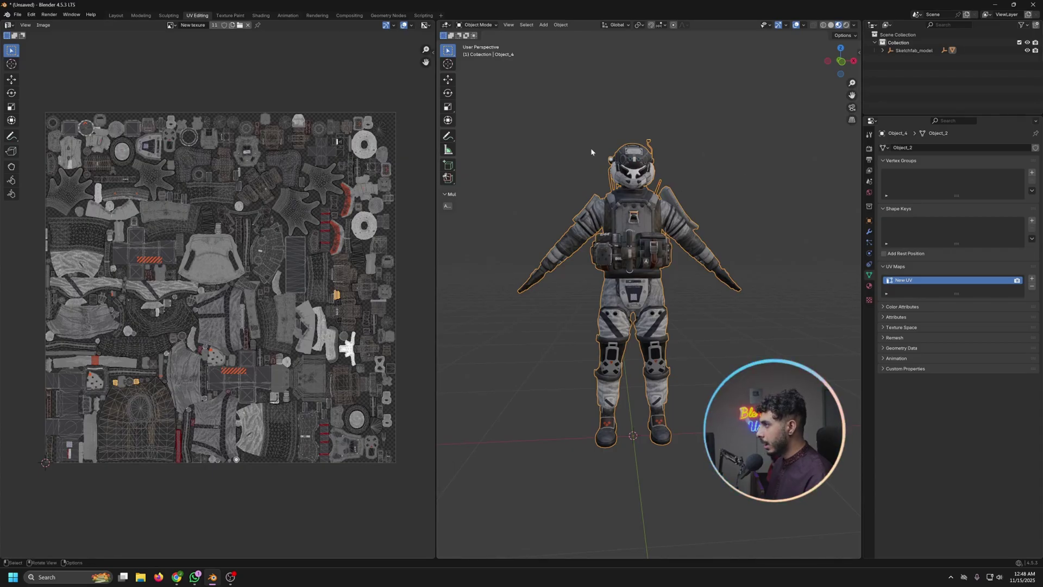
Show the Blender File data in an enlarged Outliner and expand its Materials list.
click(171, 25)
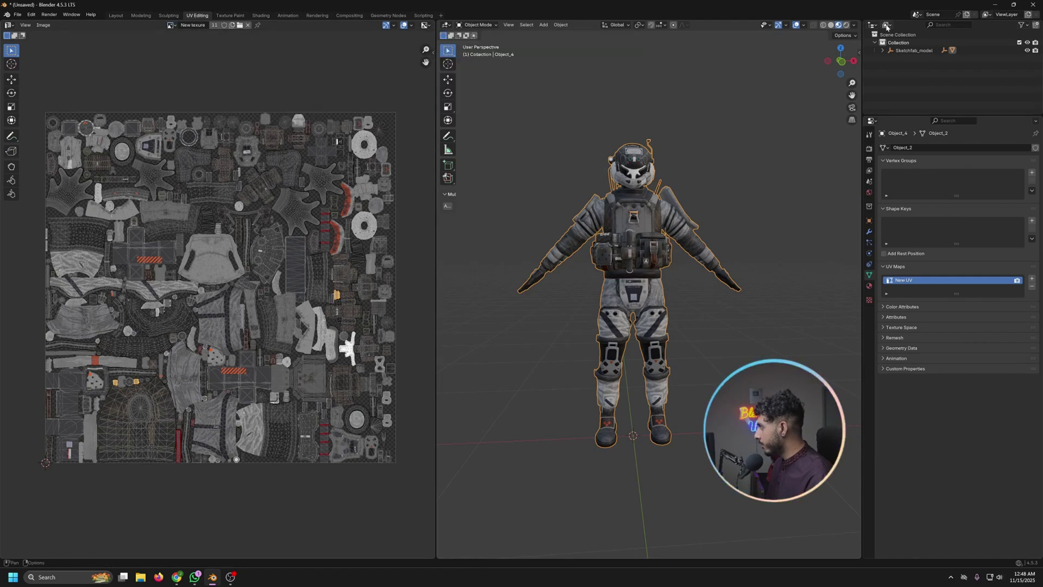
click(887, 25)
click(905, 77)
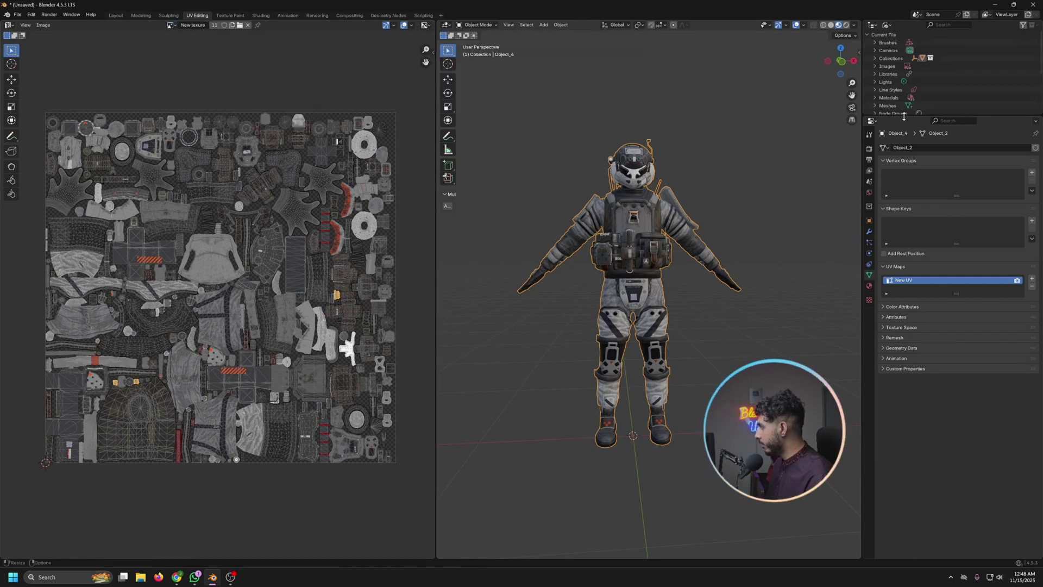
drag(904, 116, 904, 165)
scroll(901, 139, down, 2)
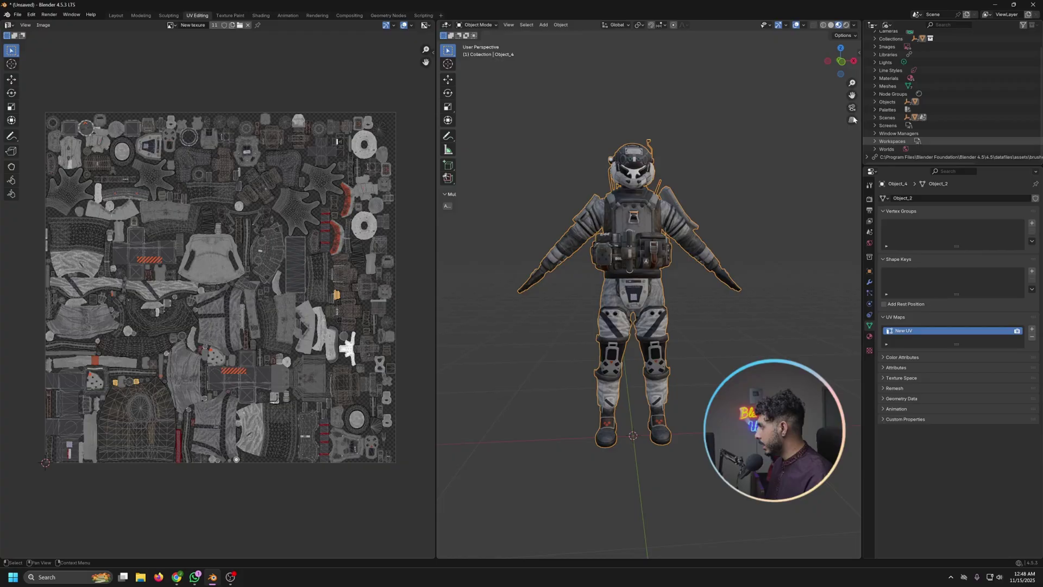
click(875, 78)
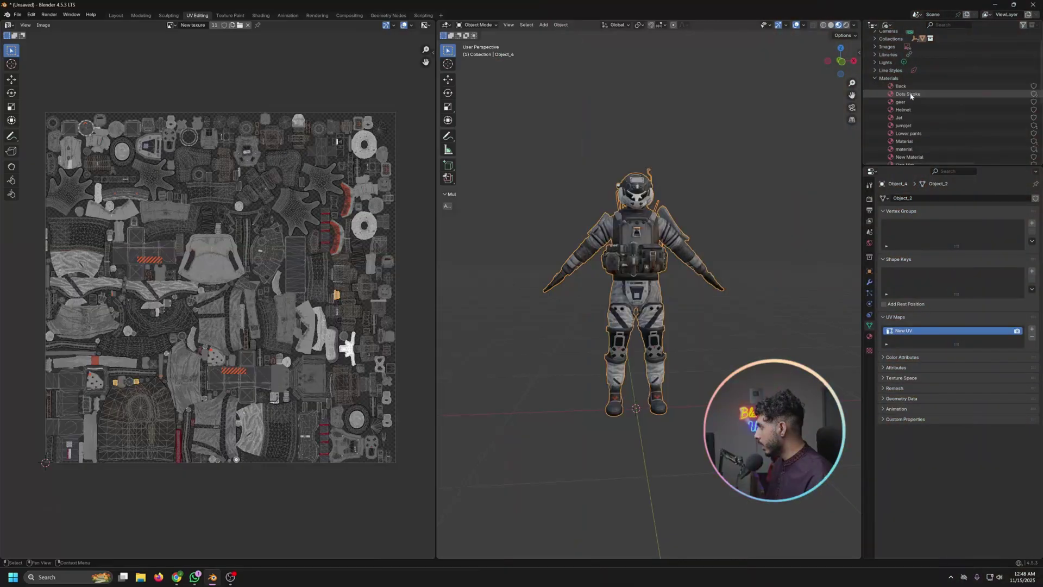
Try deleting every material from Back to torso except New Material, and undo the deletion.
click(901, 86)
scroll(912, 130, down, 4)
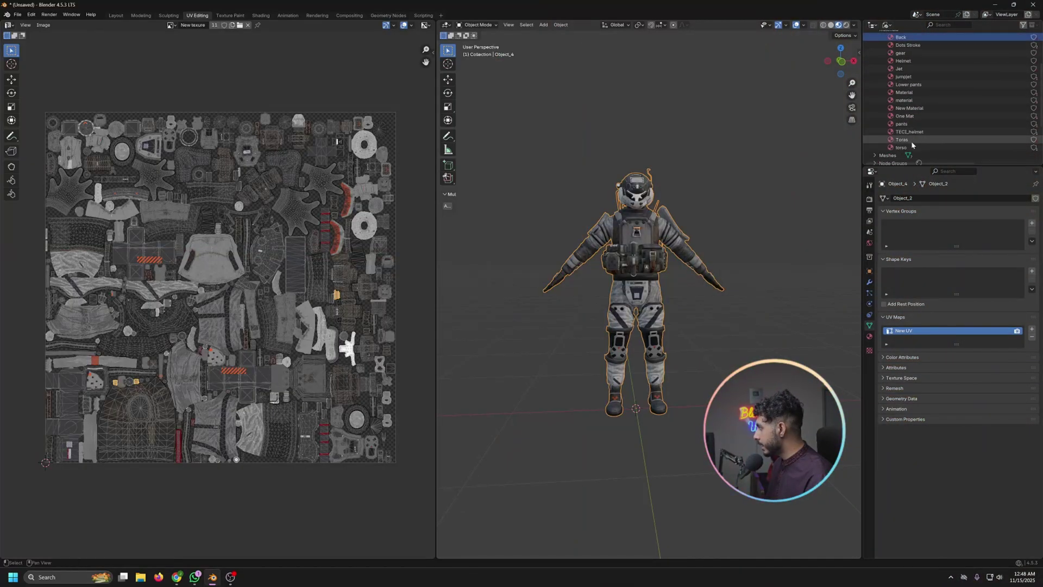
shift+click(912, 146)
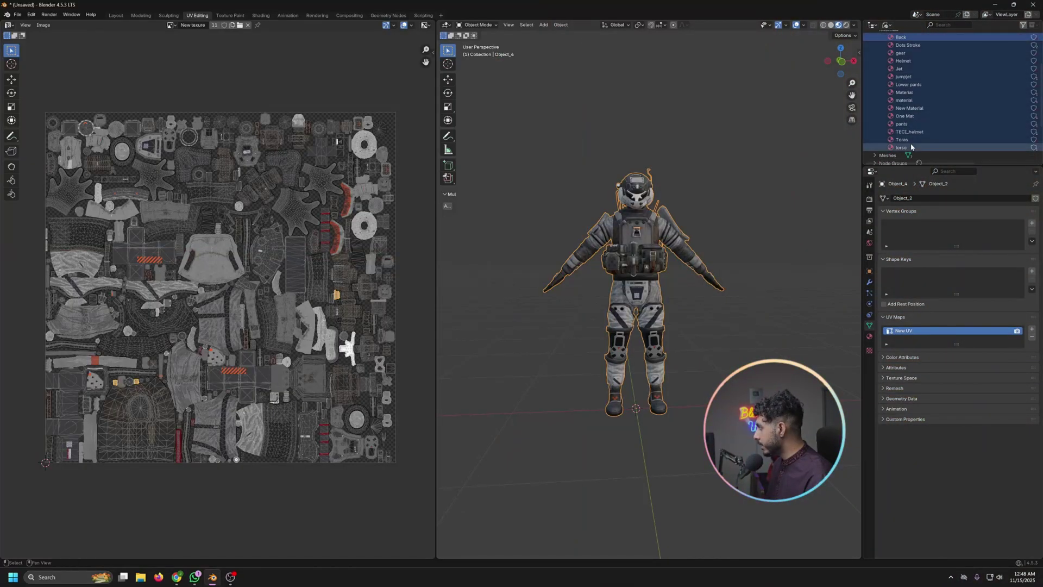
ctrl+click(909, 109)
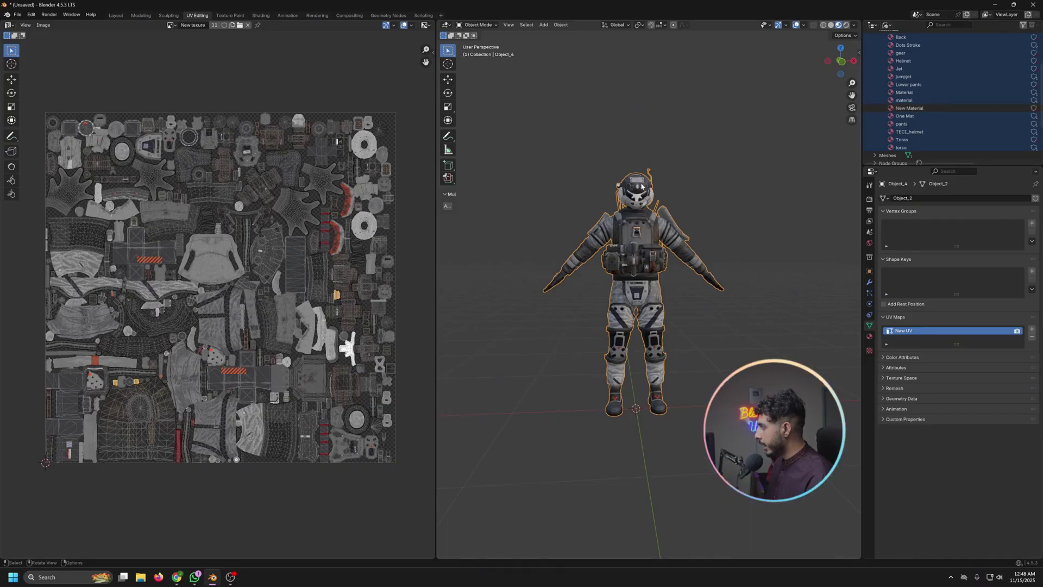
right_click(902, 92)
click(883, 108)
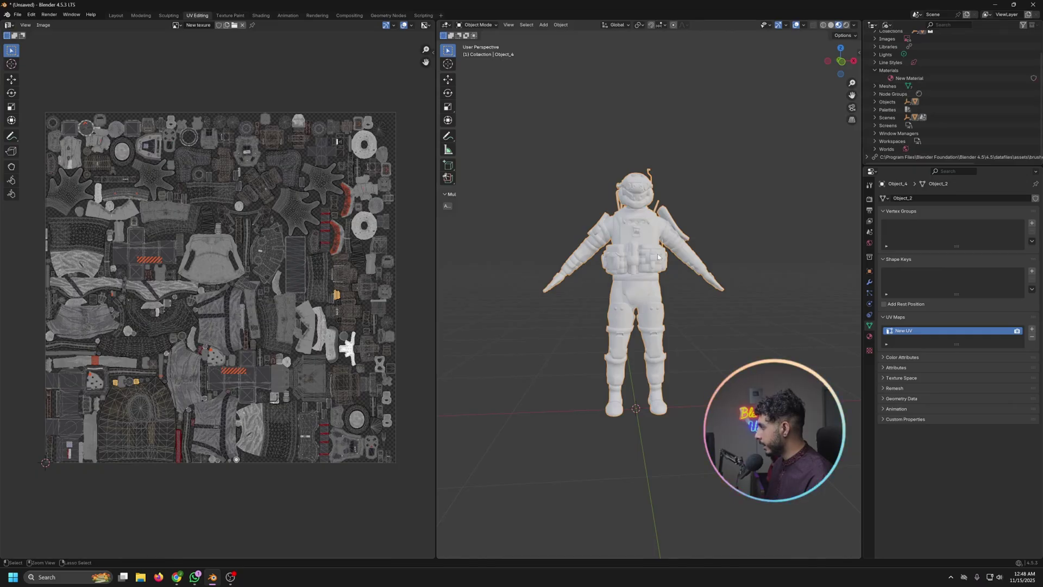
key(ctrl+z)
Delete every material in the file from Back to torso except One Mat.
click(869, 337)
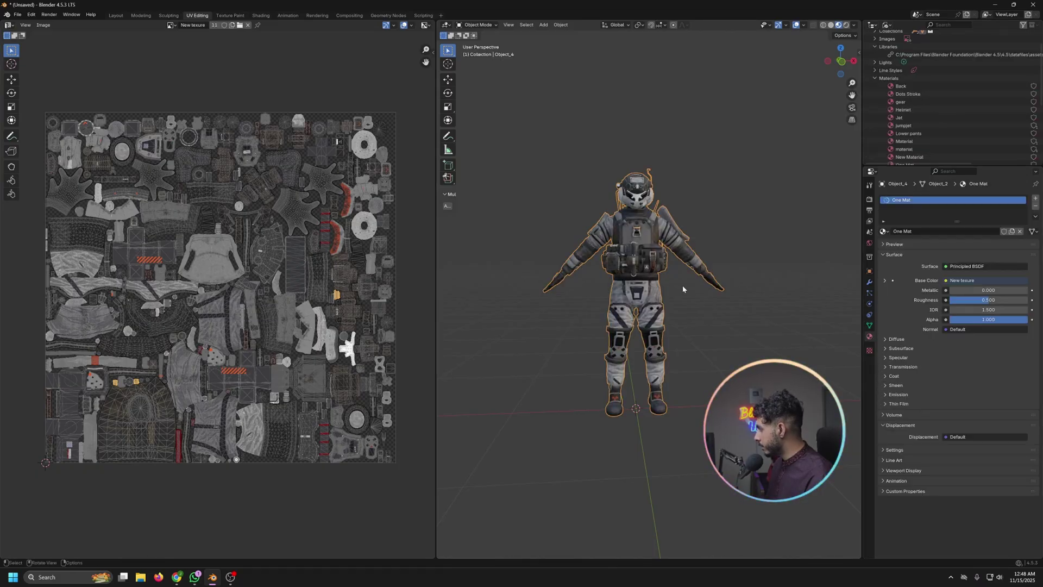
click(902, 85)
scroll(923, 132, down, 3)
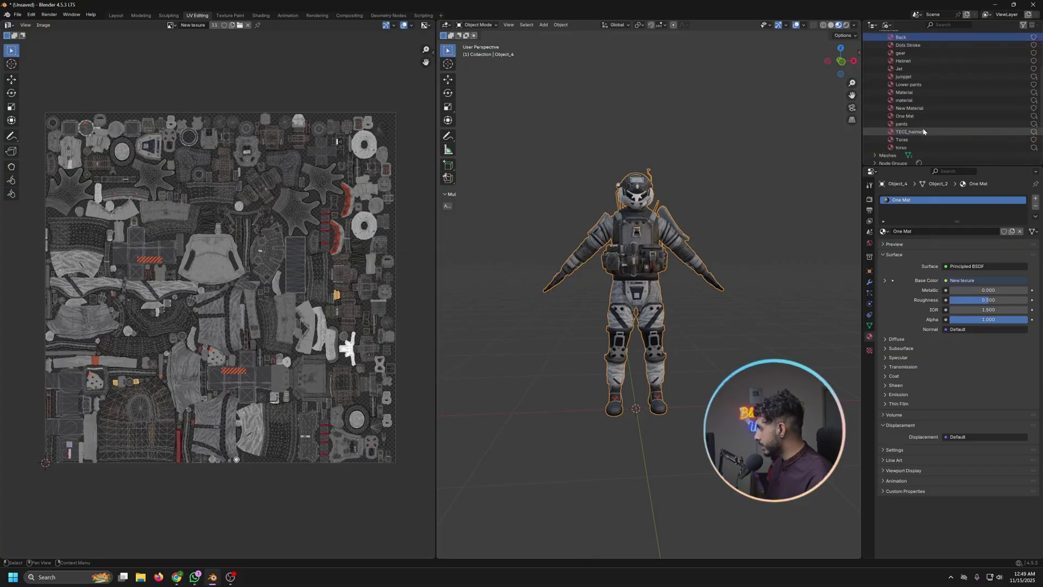
shift+click(902, 147)
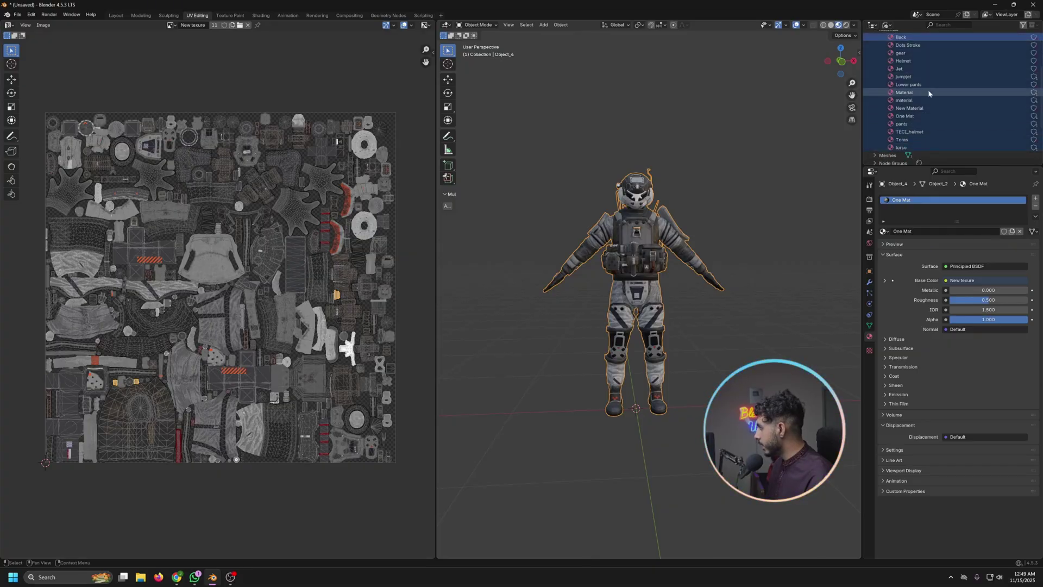
ctrl+click(909, 118)
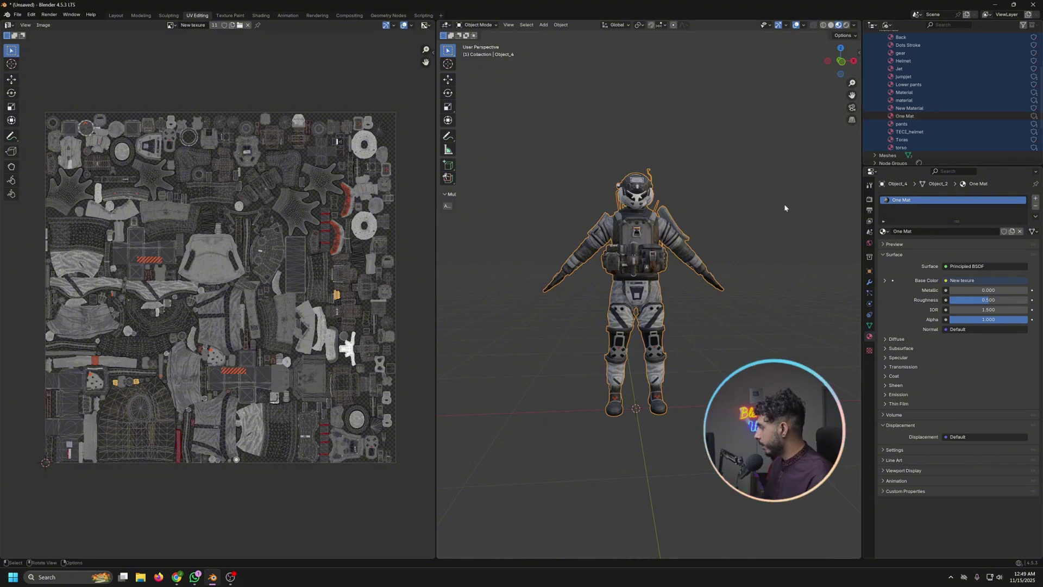
right_click(892, 95)
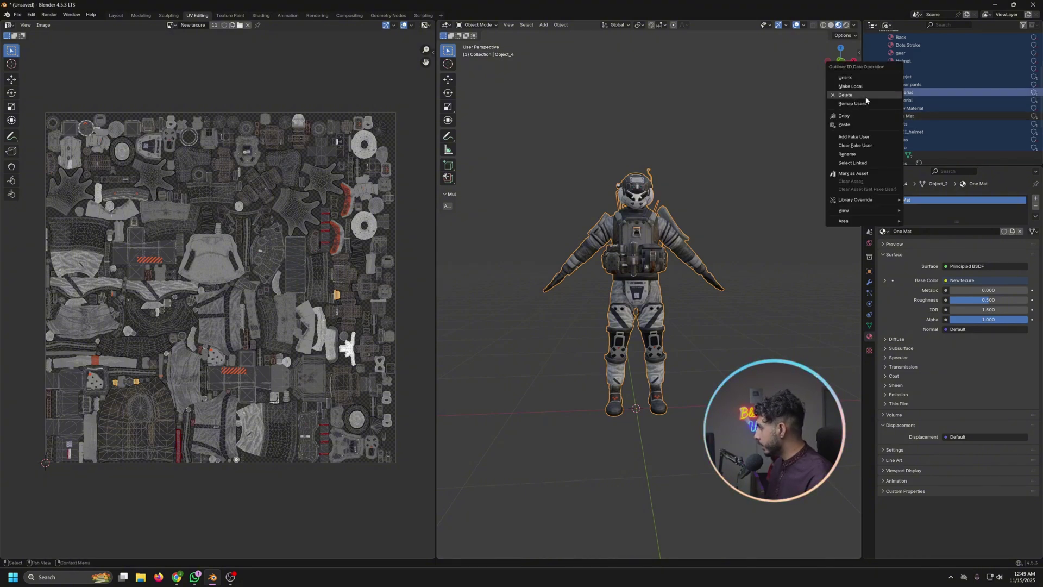
click(865, 96)
Expand the file's Images list and delete every image except New texure, the one used by One Mat's Base Color.
scroll(876, 66, up, 3)
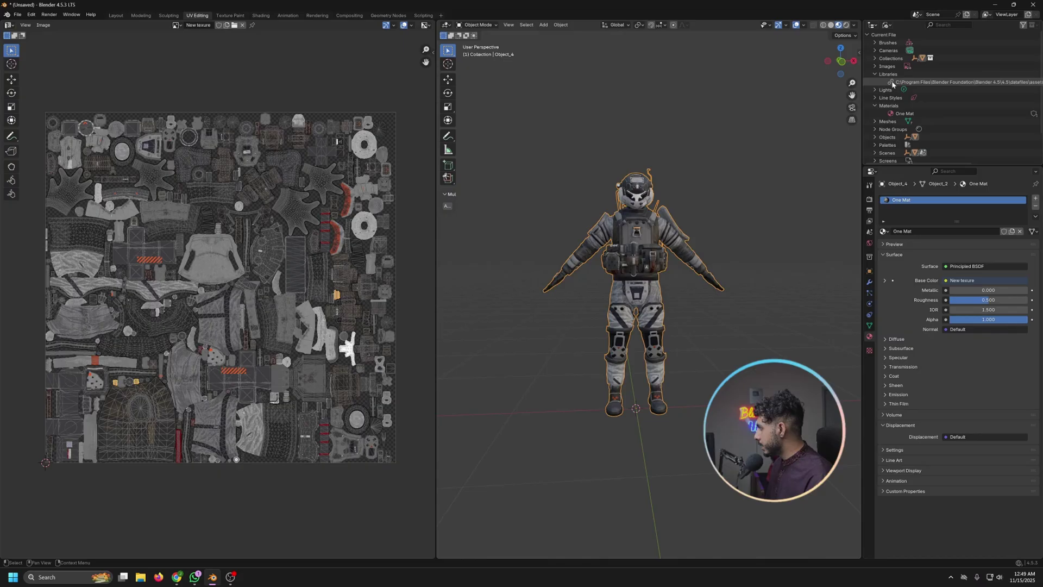
click(875, 66)
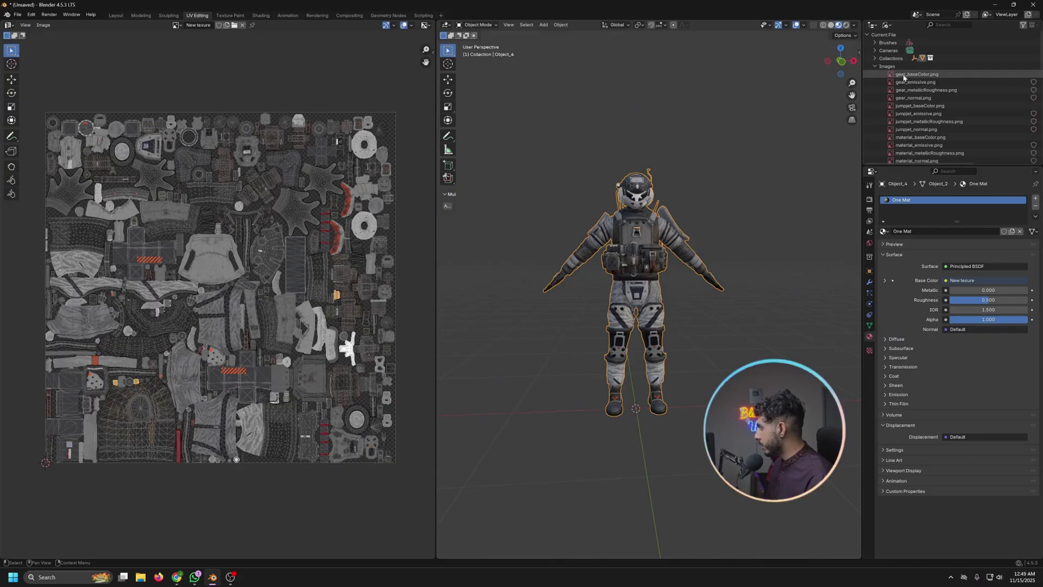
scroll(921, 140, down, 4)
scroll(916, 140, down, 1)
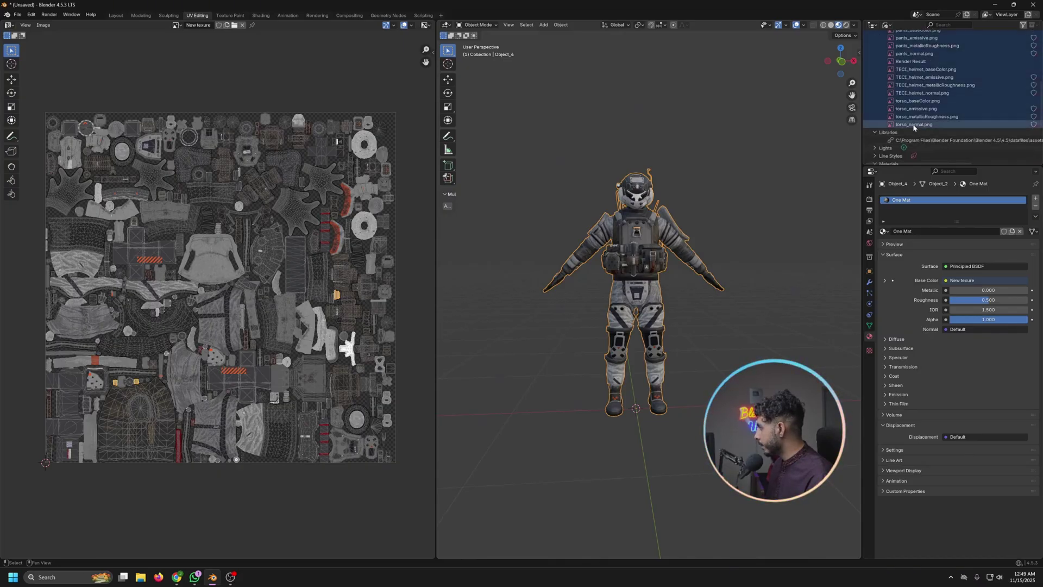
scroll(914, 127, up, 3)
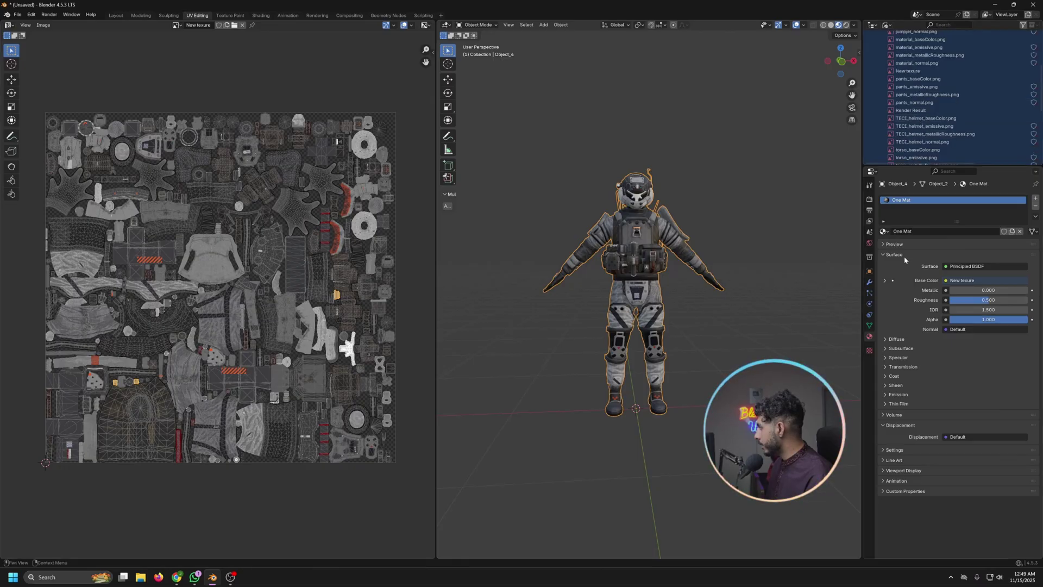
click(955, 281)
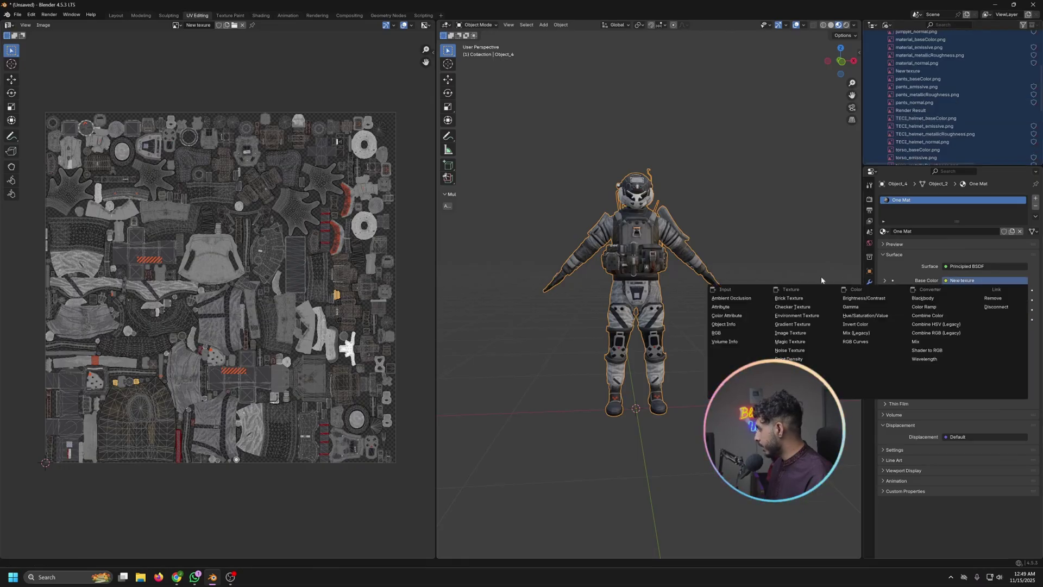
scroll(914, 94, up, 3)
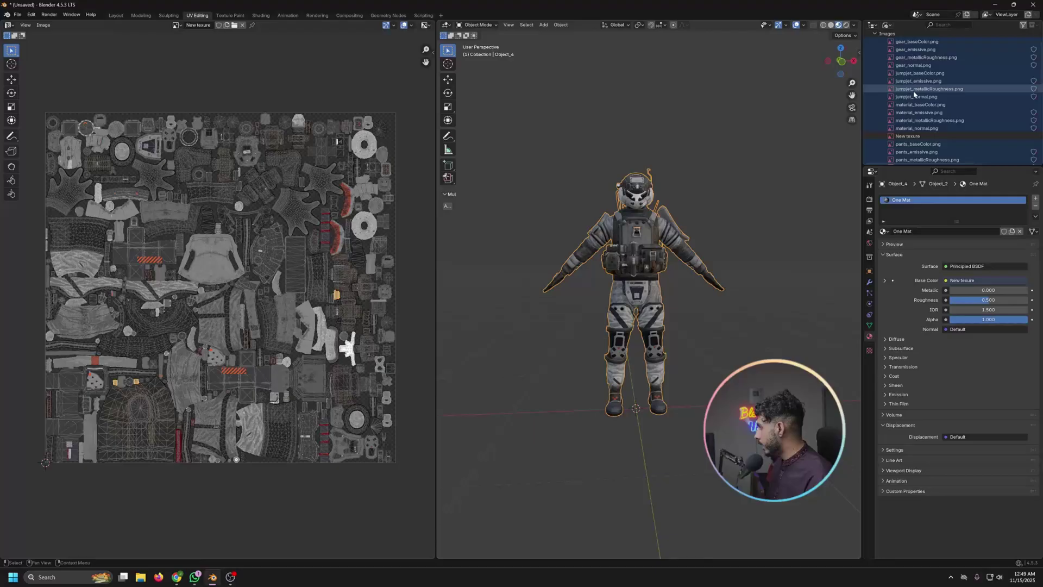
right_click(915, 94)
click(899, 97)
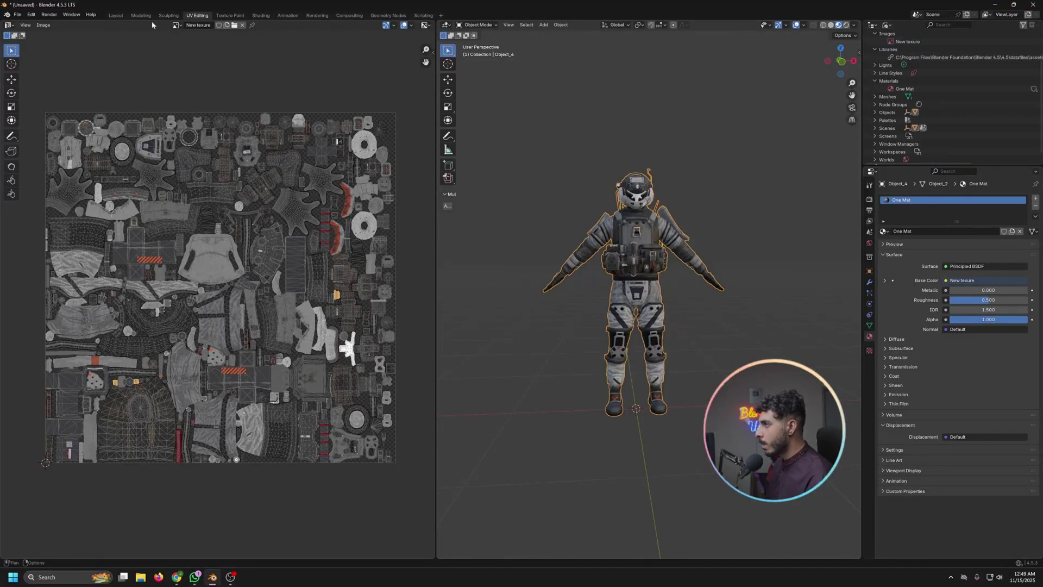
Examine the soldier in the Layout workspace with Material Preview shading.
click(116, 15)
key(z)
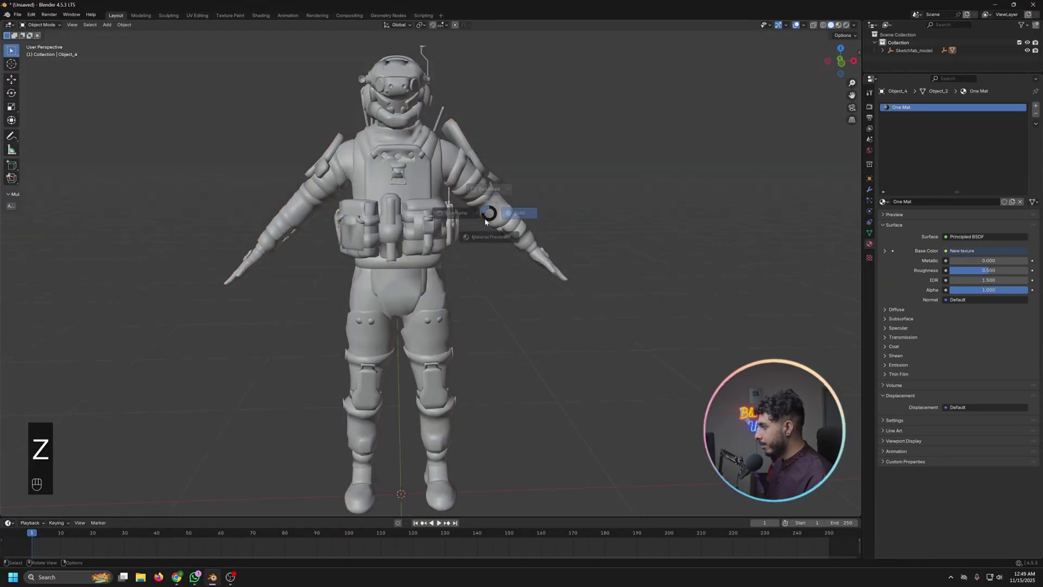
click(478, 222)
click(428, 254)
middle_drag(428, 254, 456, 231)
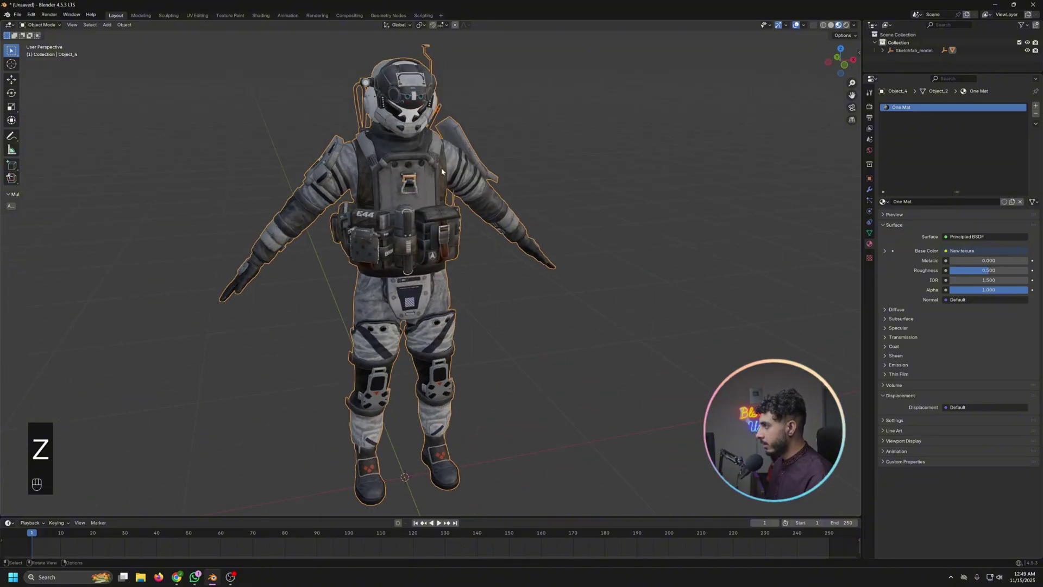
Duplicate the New texure image node in the Shading workspace and link the copy's Color to the Principled BSDF's Base Color.
click(260, 15)
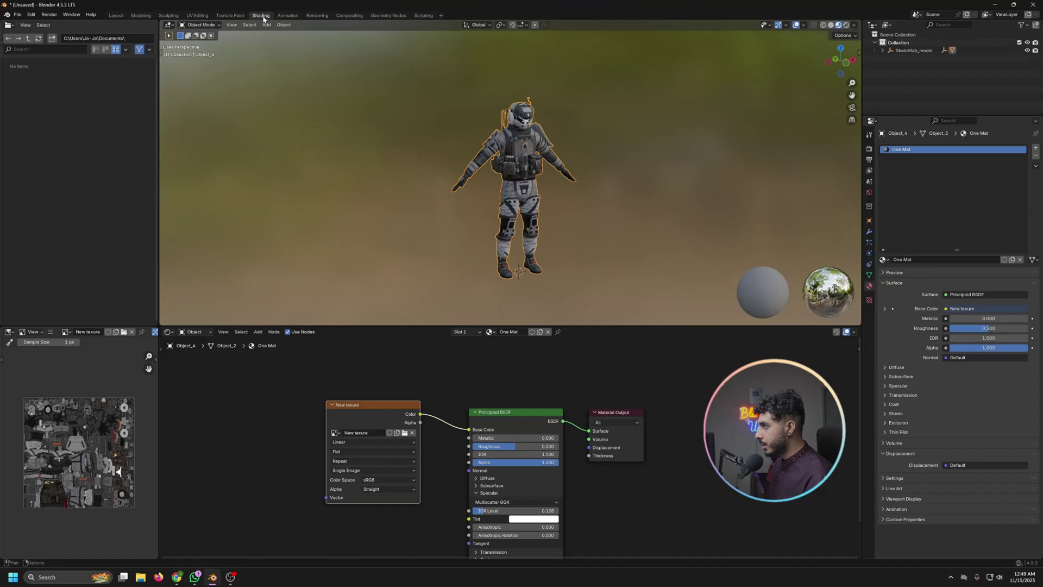
key(Home)
drag(422, 395, 400, 379)
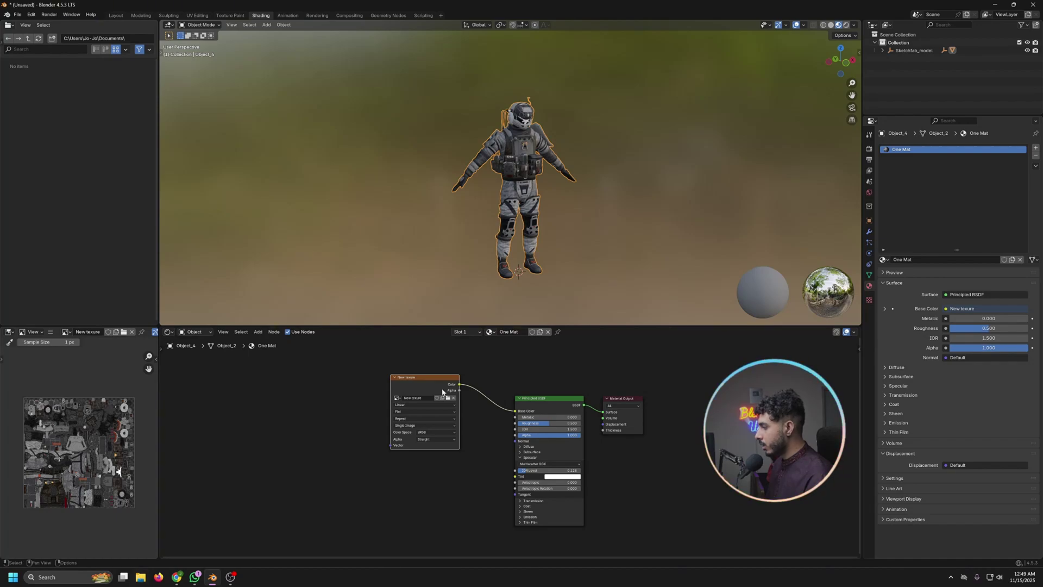
key(shift+a)
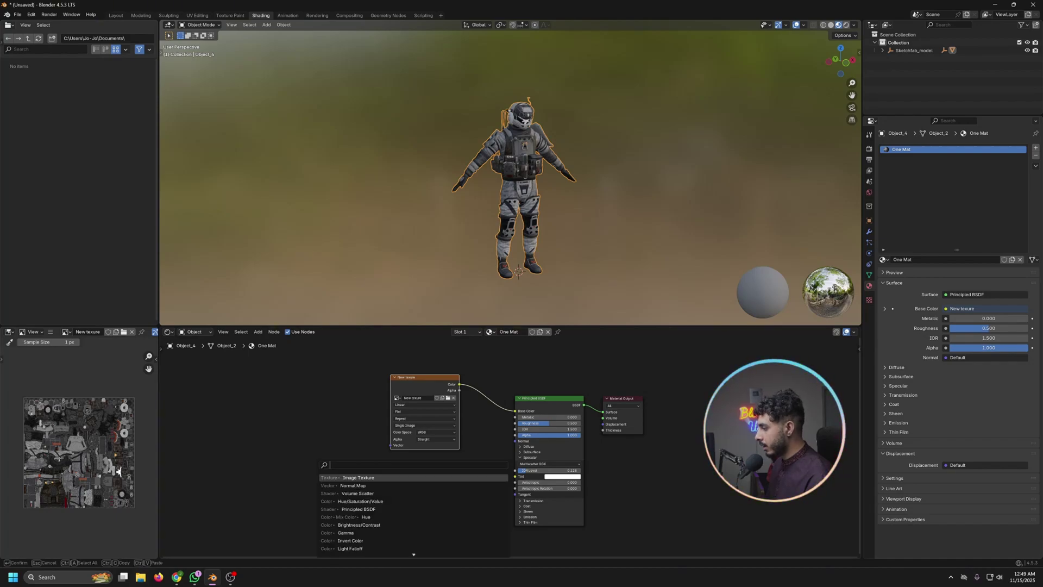
key(Escape)
key(shift+d)
click(372, 476)
scroll(396, 460, up, 2)
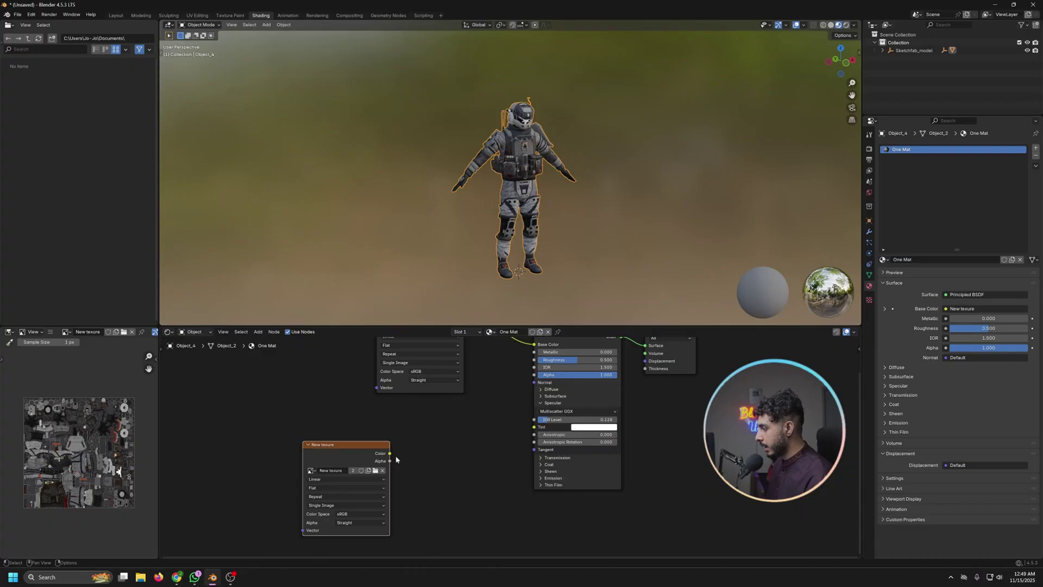
middle_drag(419, 434, 369, 475)
drag(339, 495, 484, 385)
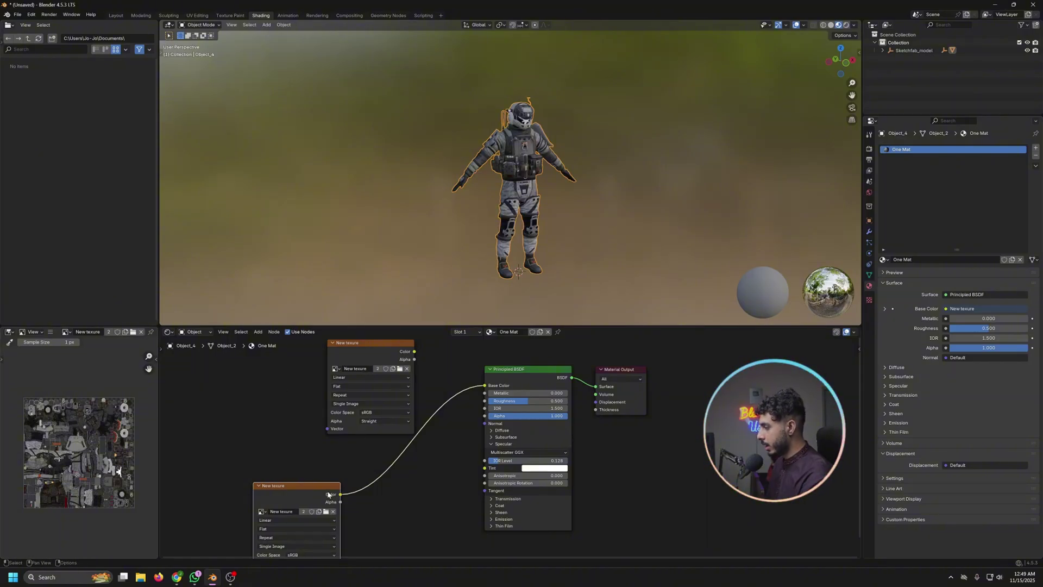
Delete the duplicated image node and relink the original New texure node's Color to the Base Color.
key(x)
drag(413, 351, 485, 385)
middle_drag(581, 227, 513, 180)
click(518, 174)
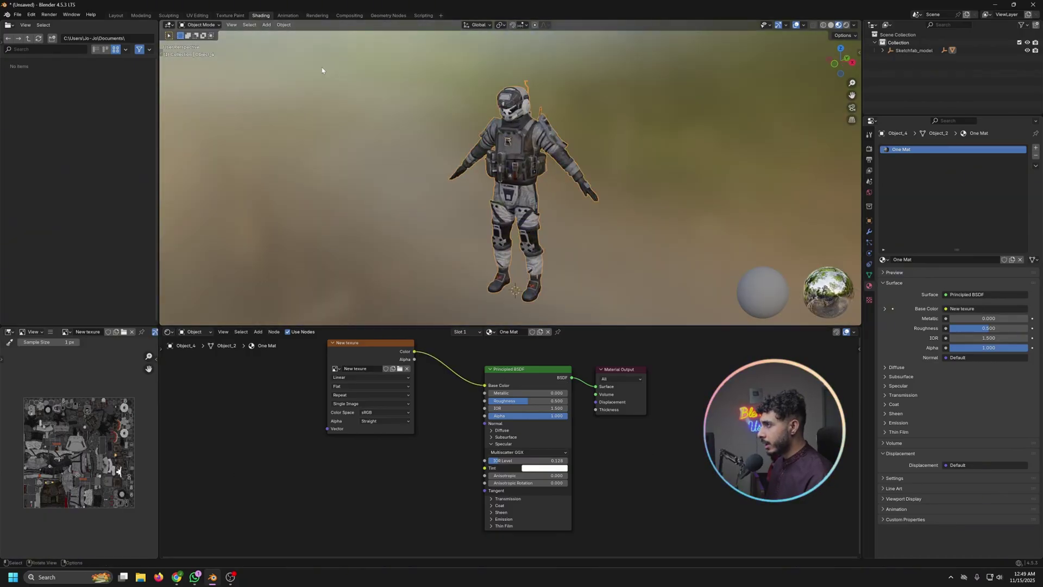
Inspect the baked texture and its UV islands up close in the UV Editing workspace.
click(197, 15)
key(Tab)
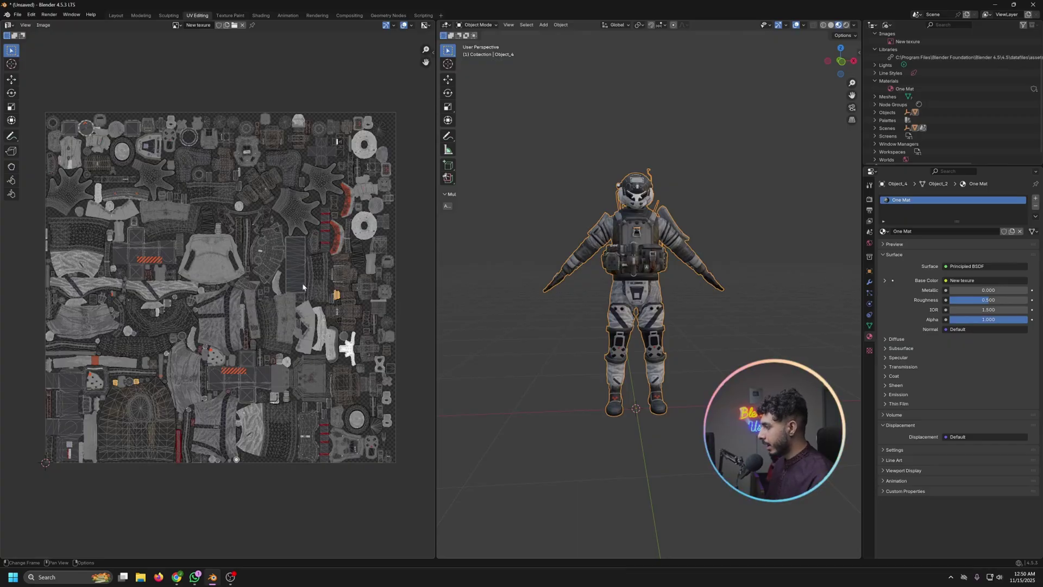
scroll(307, 328, up, 4)
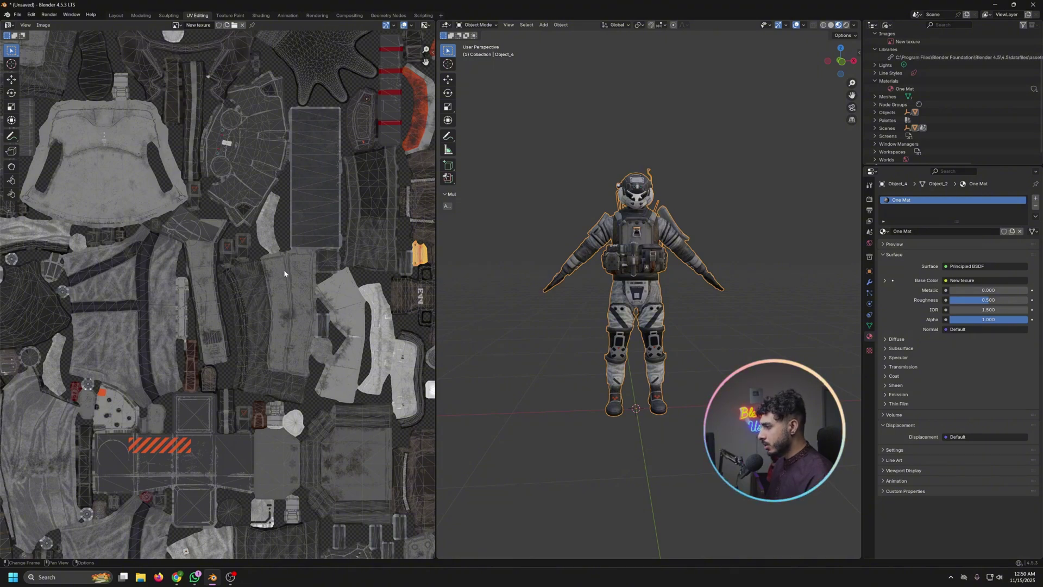
scroll(254, 287, down, 6)
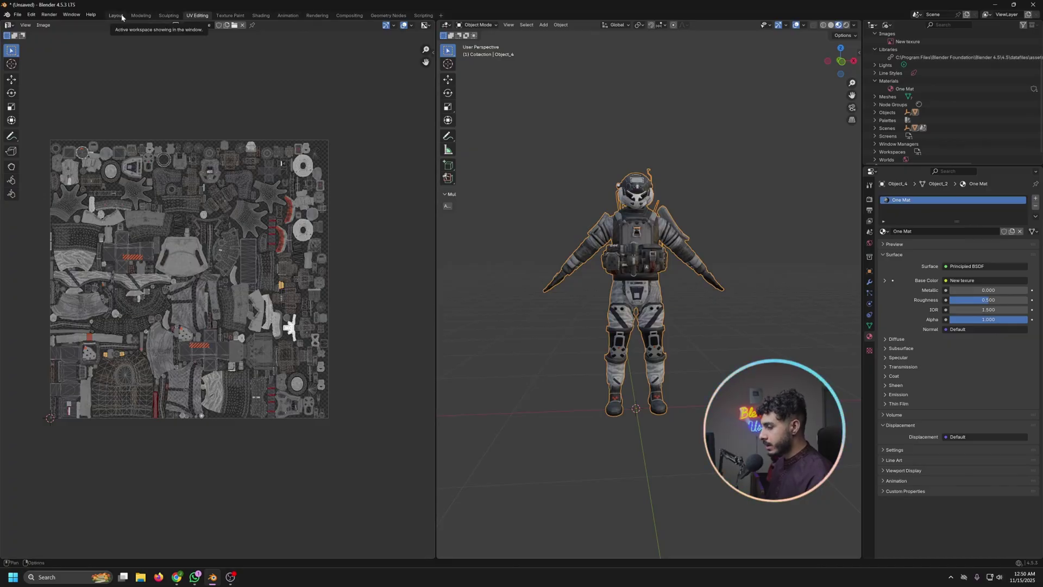
scroll(198, 291, up, 2)
scroll(511, 261, up, 2)
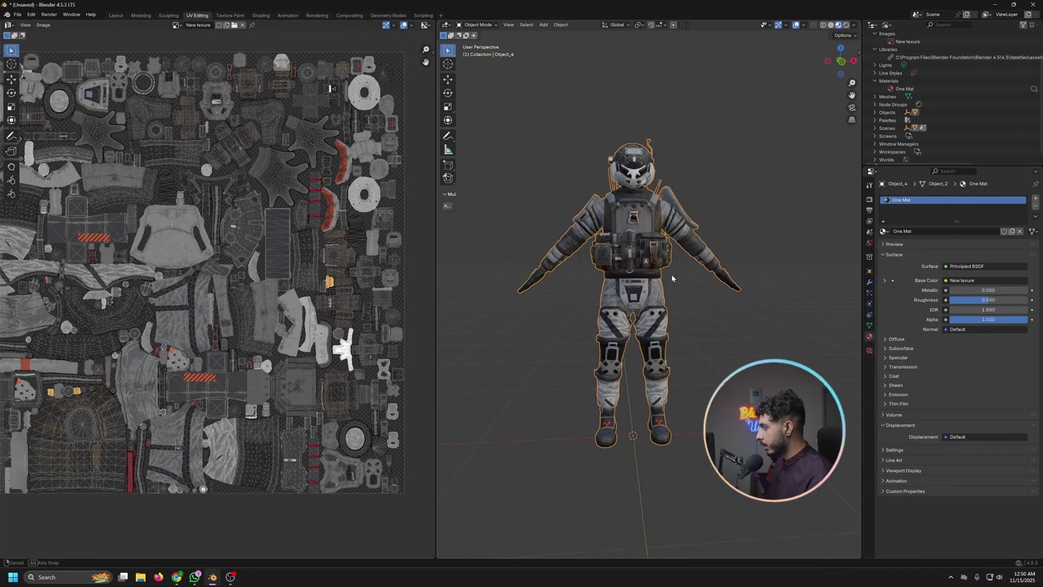
Examine the textured soldier from a closer angle with its selection outline off and on, leaving it deselected.
middle_drag(512, 261, 672, 287)
key(alt+a)
scroll(672, 287, up, 5)
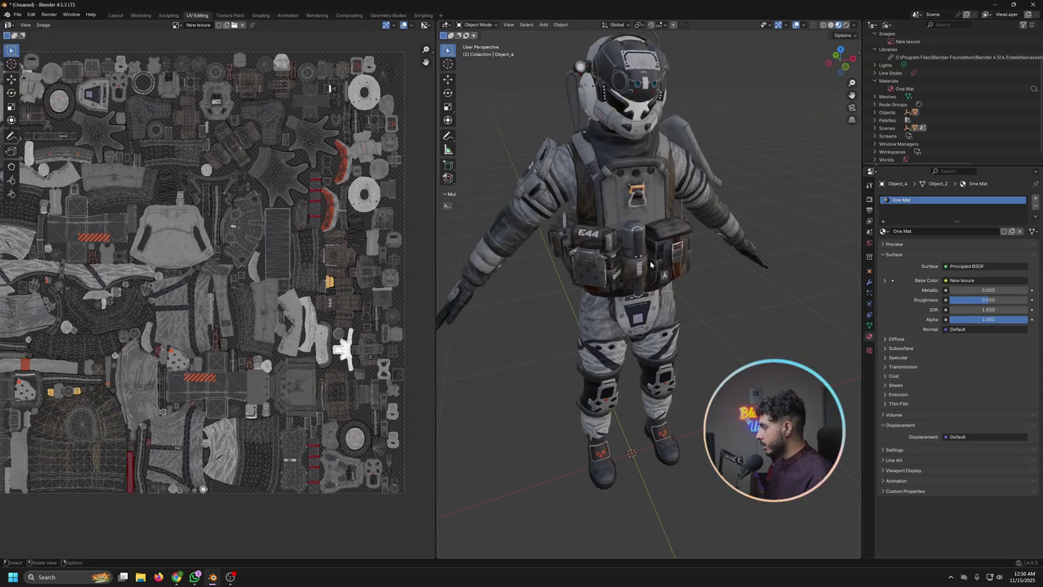
click(661, 270)
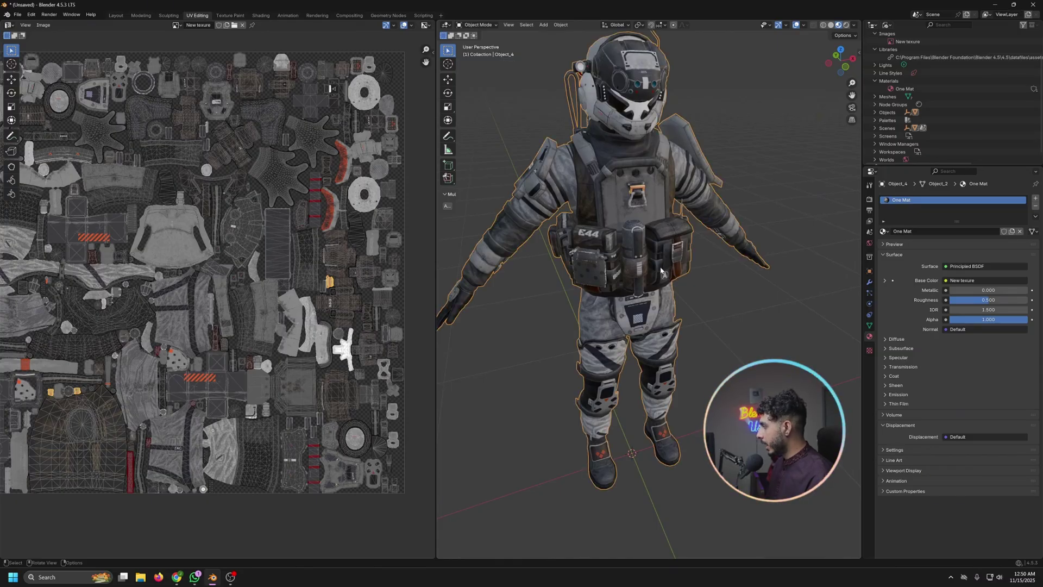
click(713, 322)
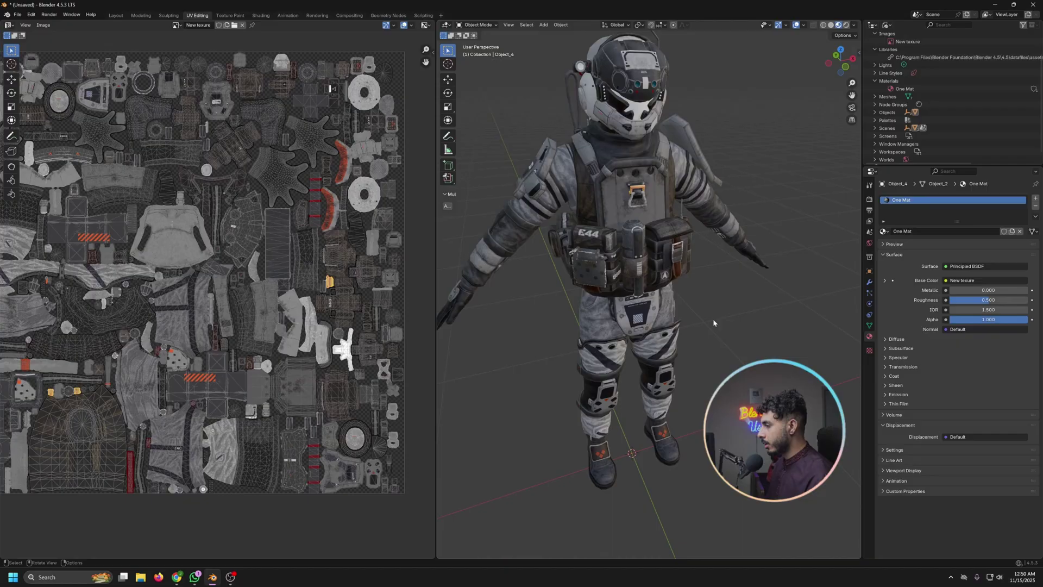